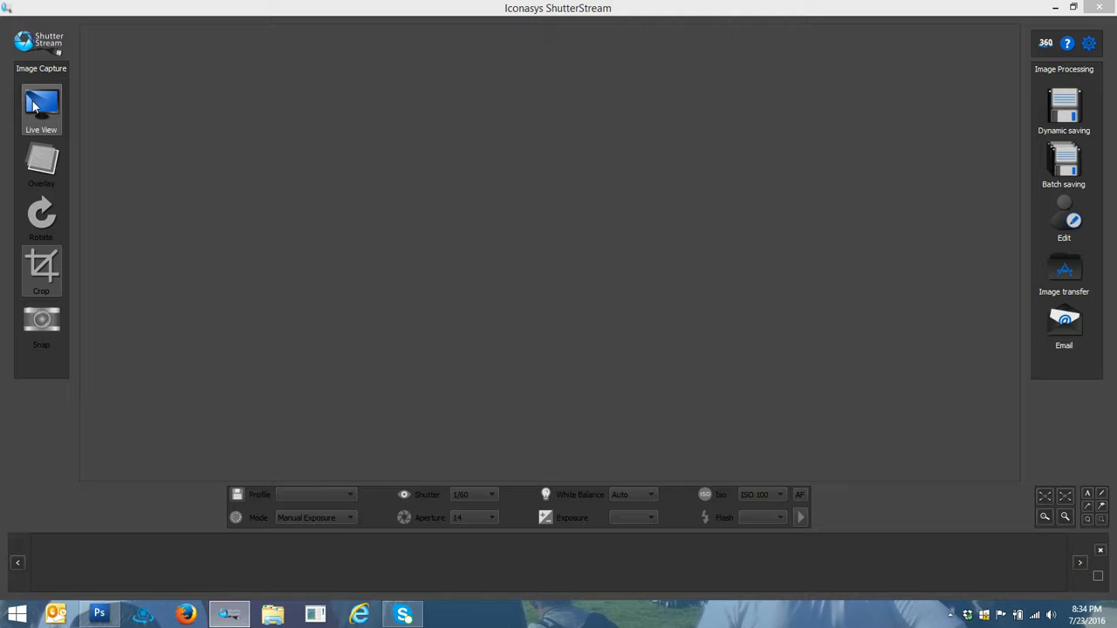
Step: Start the camera's live view with the lens autofocused on the box, and clear the existing crop frame
{"action": "left_click", "coordinate": [34, 105]}
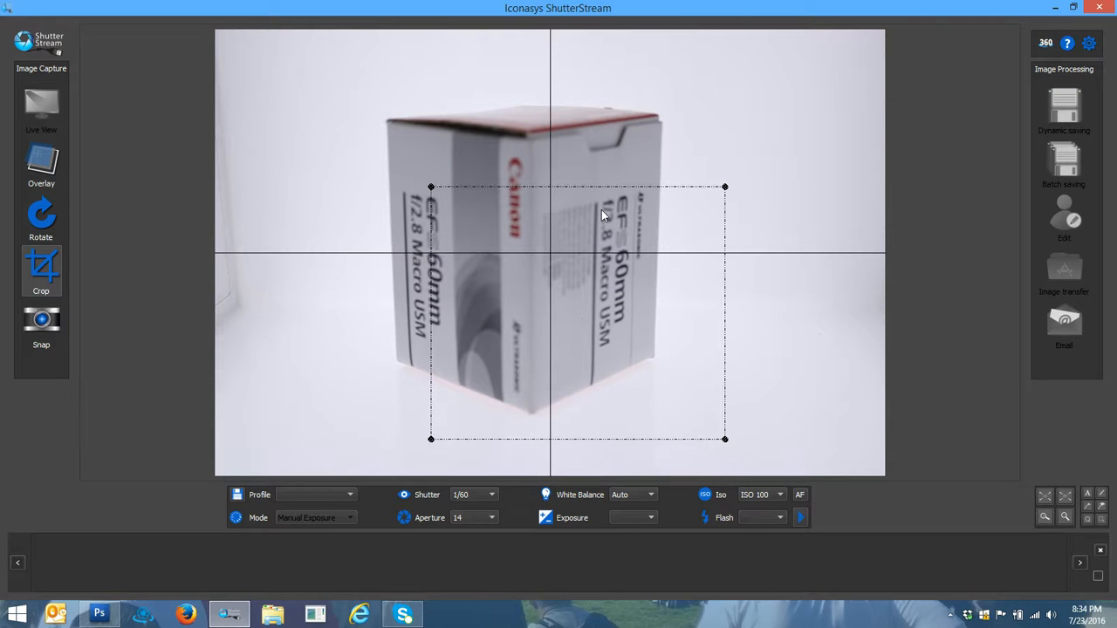
{"action": "left_click", "coordinate": [801, 495]}
{"action": "left_click", "coordinate": [800, 497]}
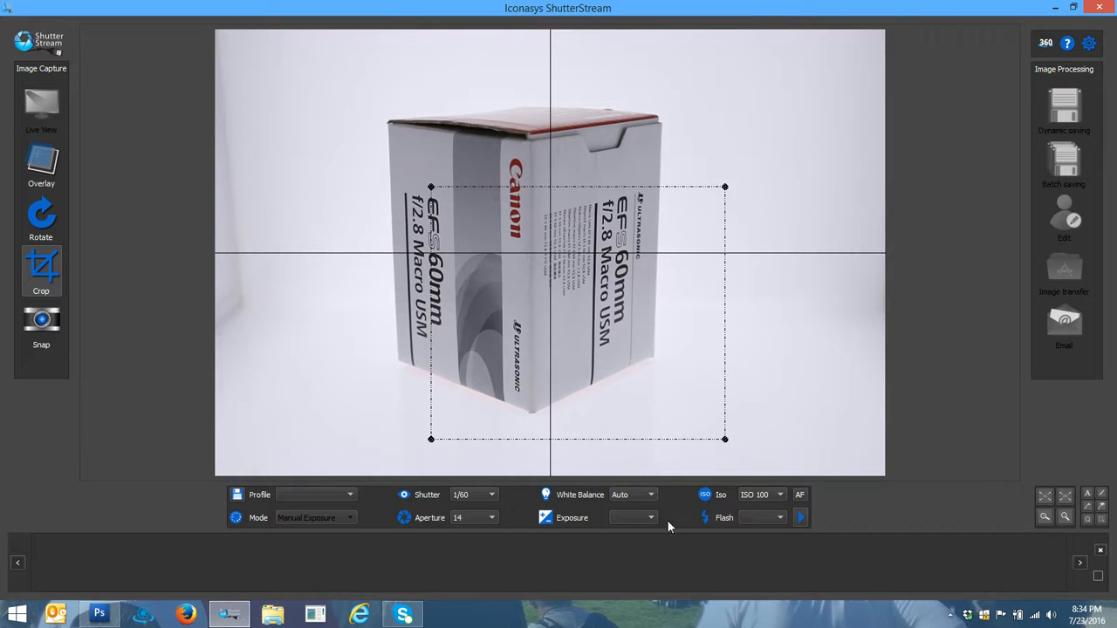
{"action": "left_click", "coordinate": [355, 82]}
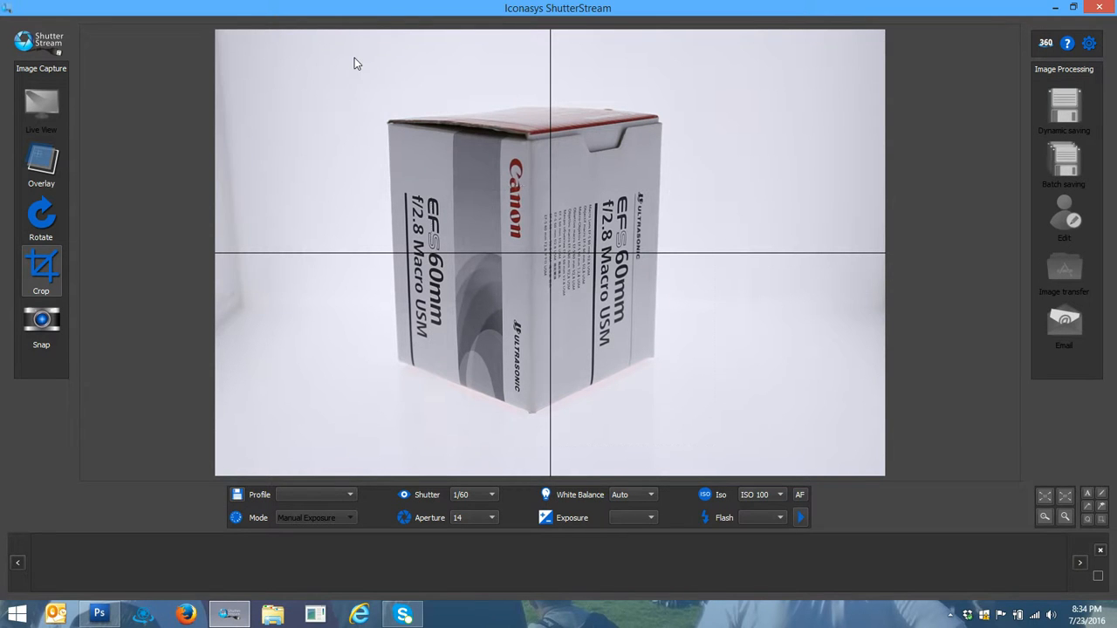
Step: Try shutter speeds of 1/30, 1/60 and 1/50 to compare the exposure of the live box image
{"action": "left_click", "coordinate": [491, 495]}
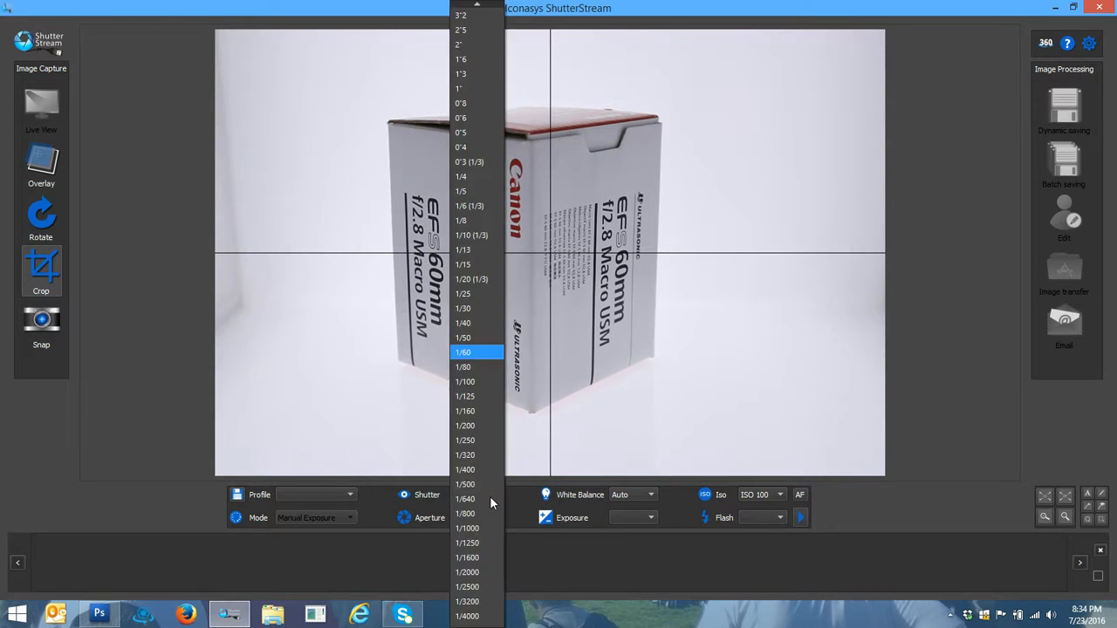
{"action": "left_click", "coordinate": [487, 312]}
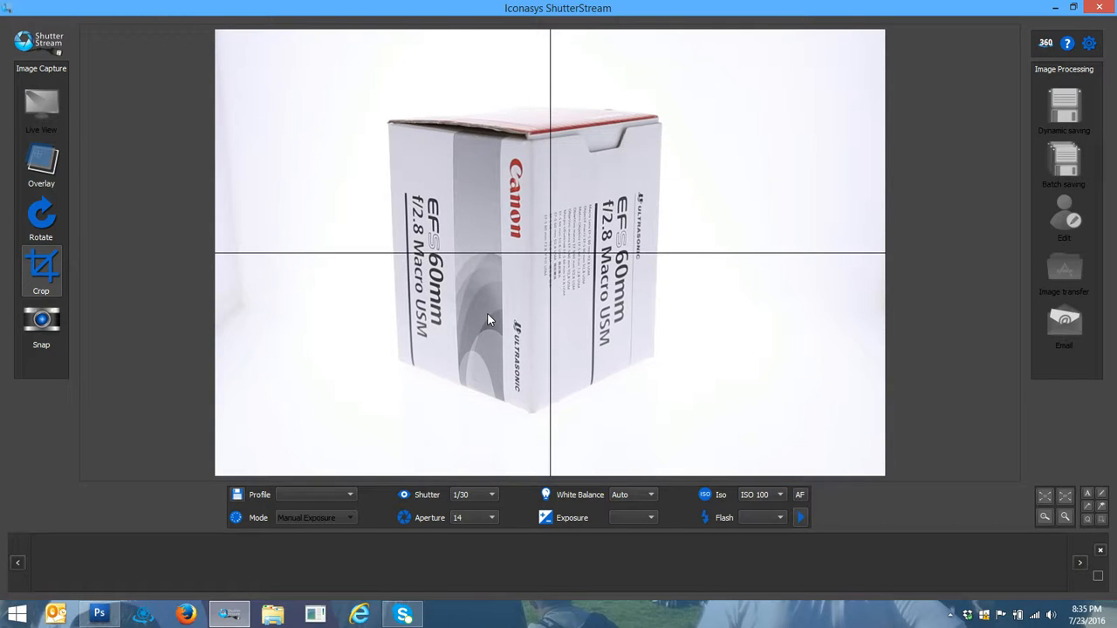
{"action": "left_click", "coordinate": [487, 494]}
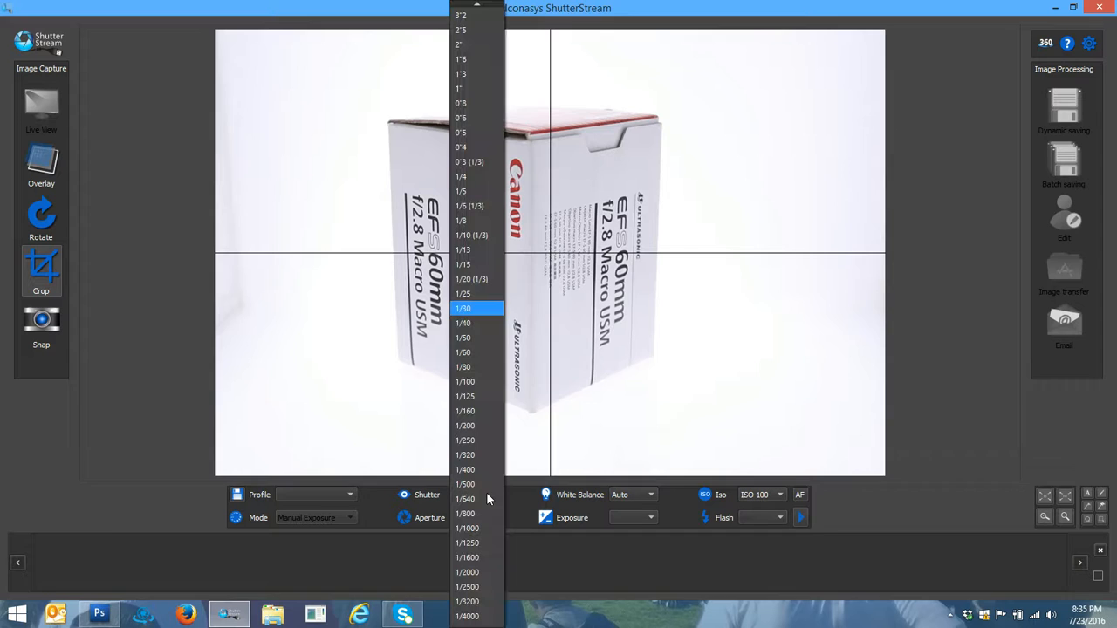
{"action": "left_click", "coordinate": [483, 350]}
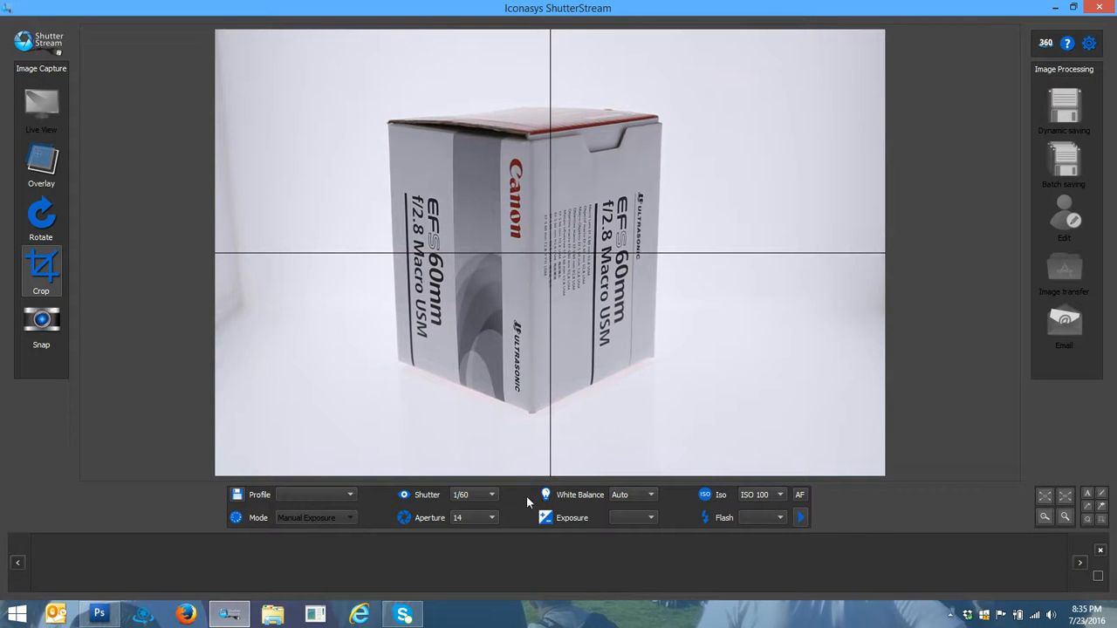
{"action": "left_click", "coordinate": [497, 492]}
{"action": "left_click", "coordinate": [465, 332]}
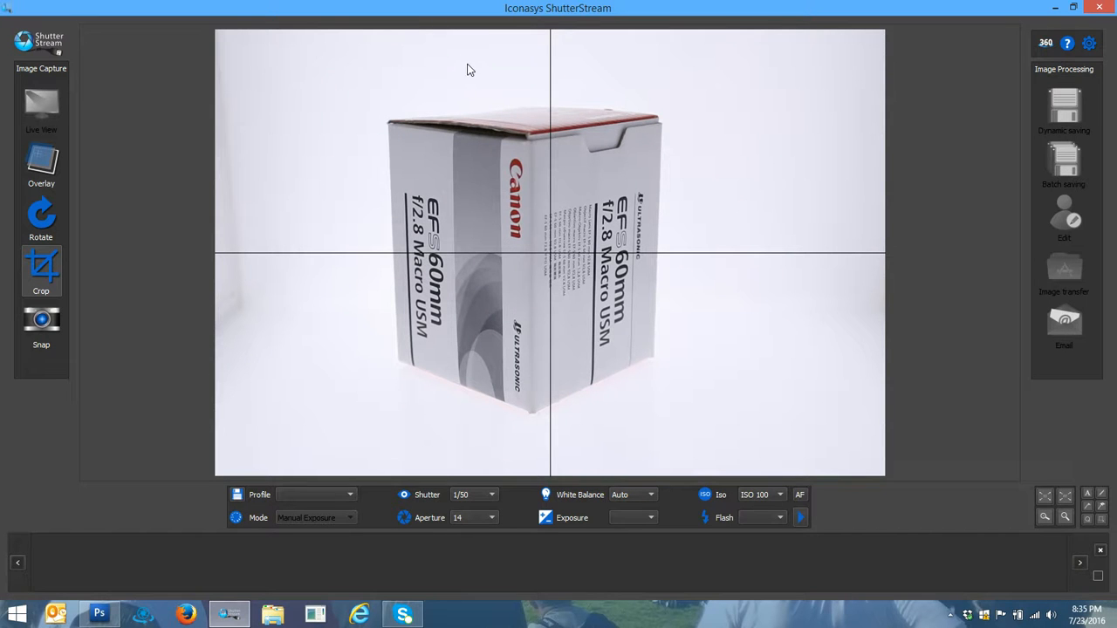
Step: Draw a crop frame around the whole box and set the shutter speed to 1/60
{"action": "left_click_drag", "start_coordinate": [343, 51], "coordinate": [695, 430]}
{"action": "left_click_drag", "start_coordinate": [613, 223], "coordinate": [617, 233]}
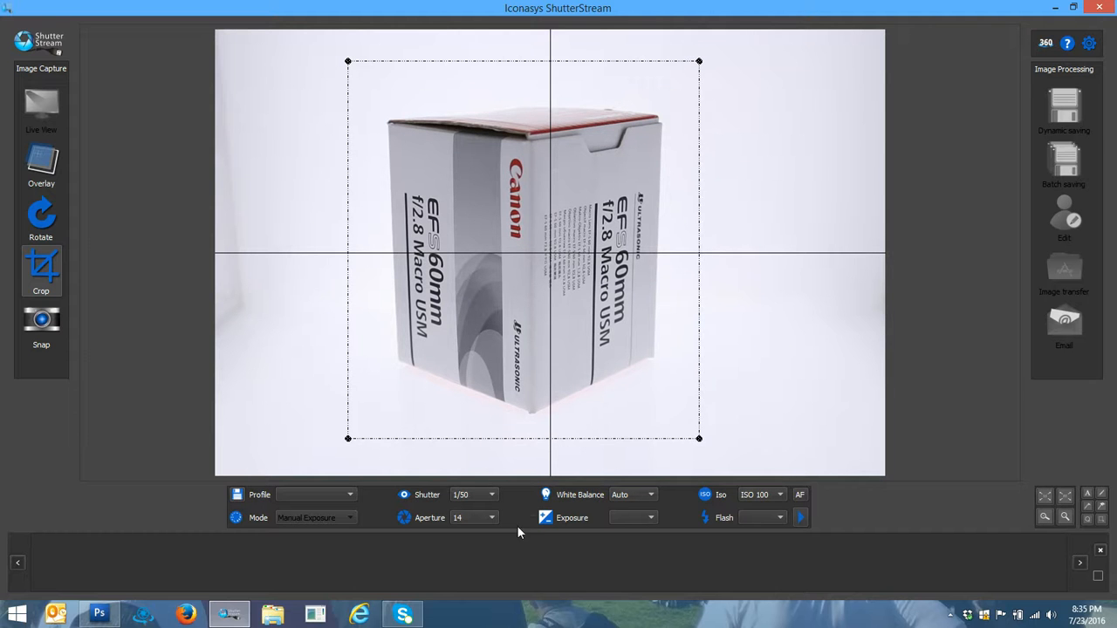
{"action": "left_click", "coordinate": [491, 495]}
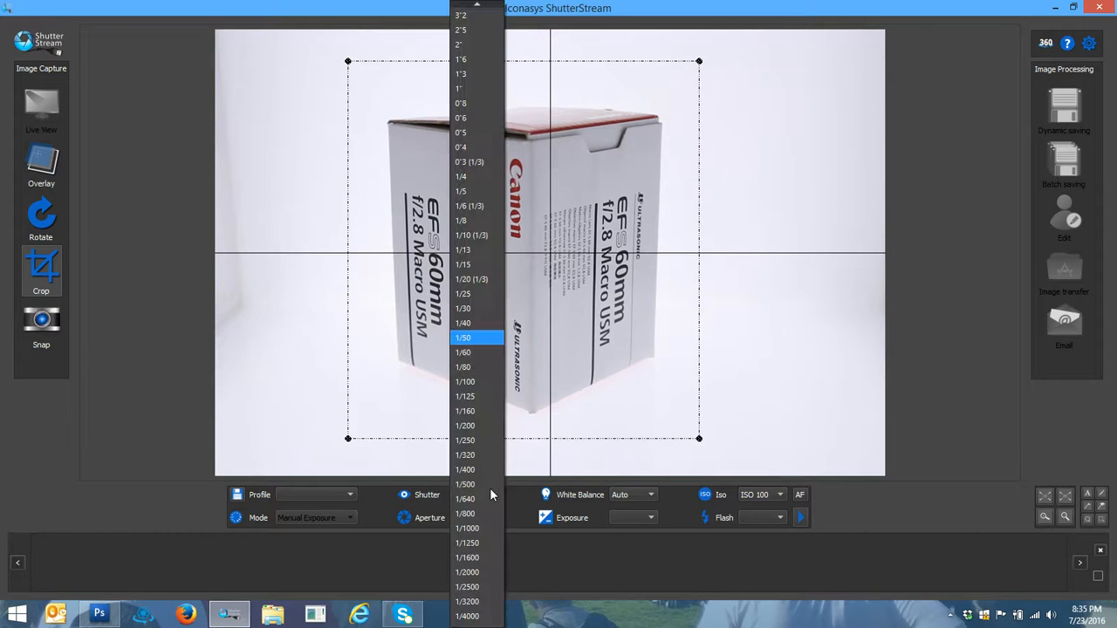
{"action": "left_click", "coordinate": [483, 351]}
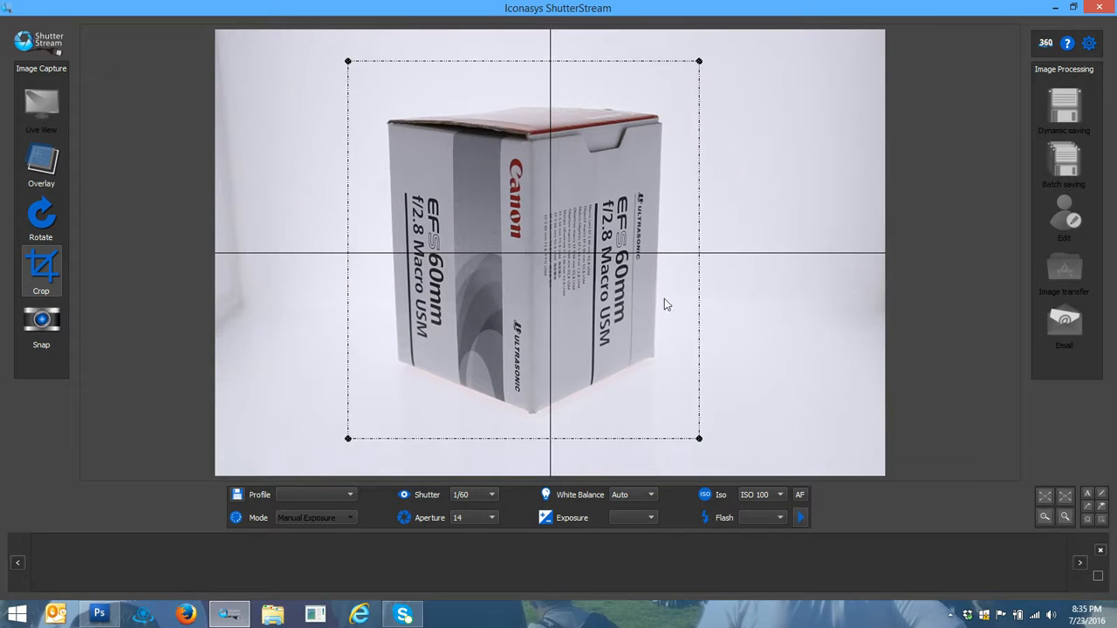
Step: Switch the lens to manual focus and check the focus on the magnified ULTRASONIC lettering of the box
{"action": "left_click", "coordinate": [800, 495]}
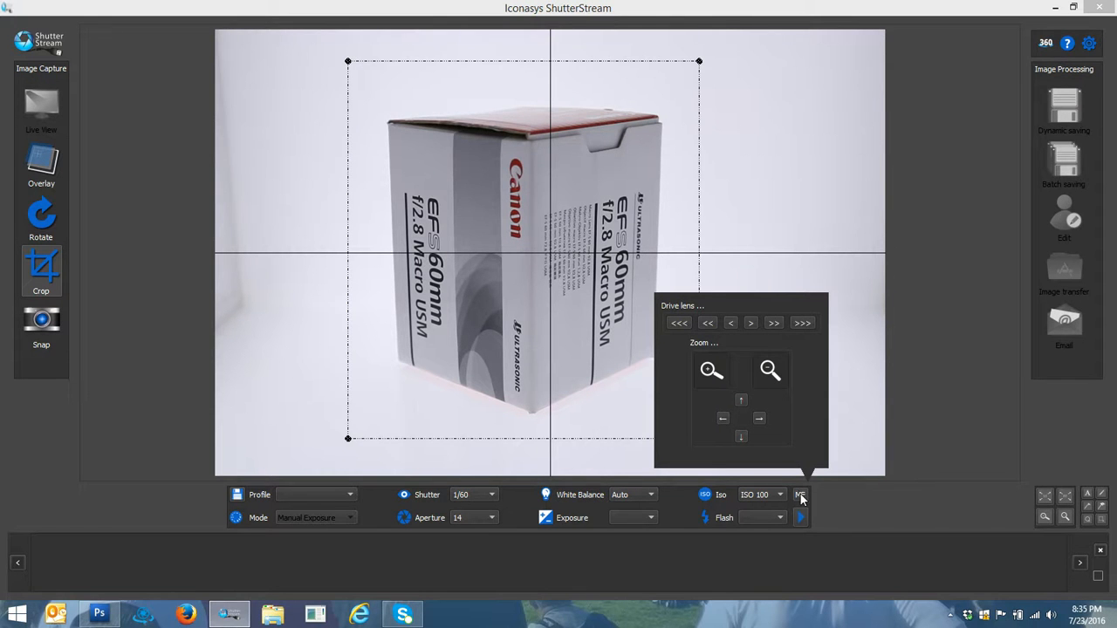
{"action": "left_click", "coordinate": [711, 372]}
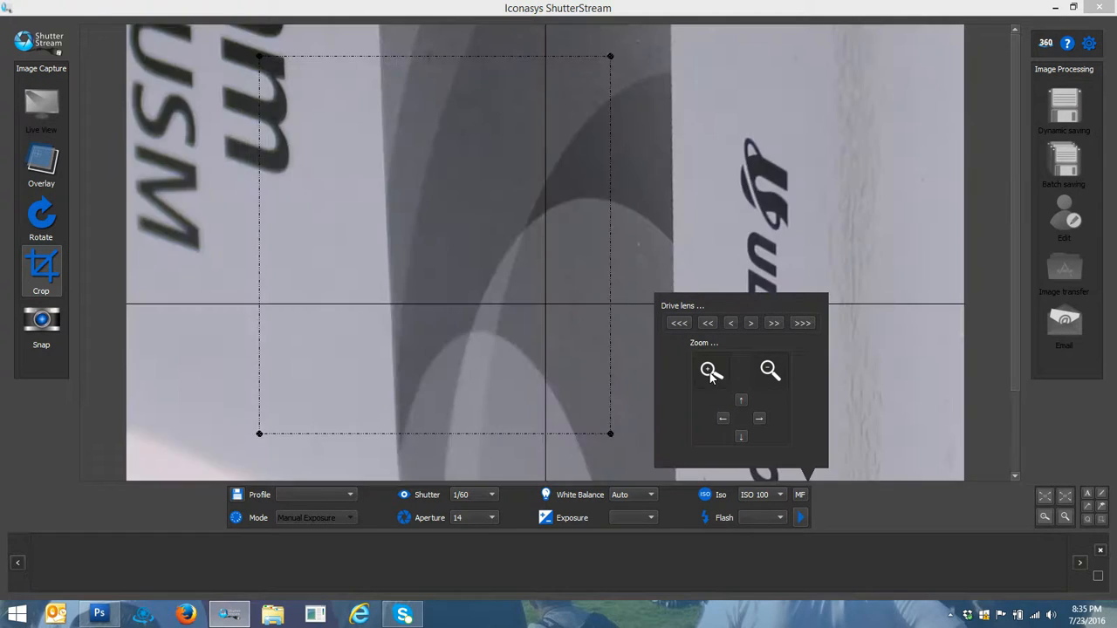
{"action": "left_click", "coordinate": [758, 419]}
{"action": "left_click", "coordinate": [758, 419]}
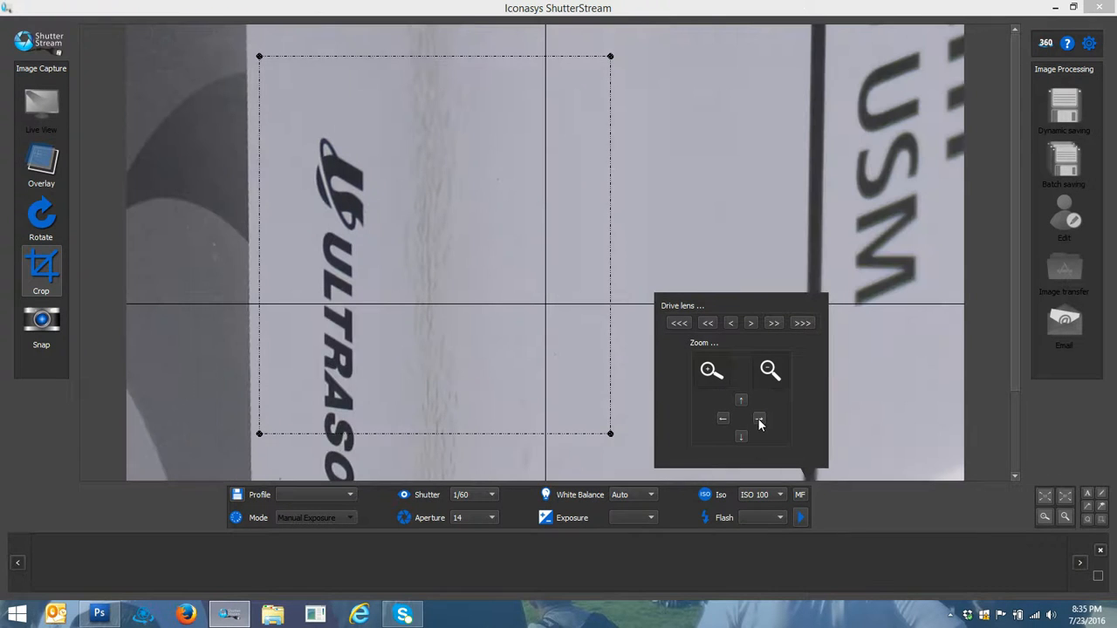
{"action": "left_click", "coordinate": [307, 158]}
{"action": "left_click", "coordinate": [800, 495]}
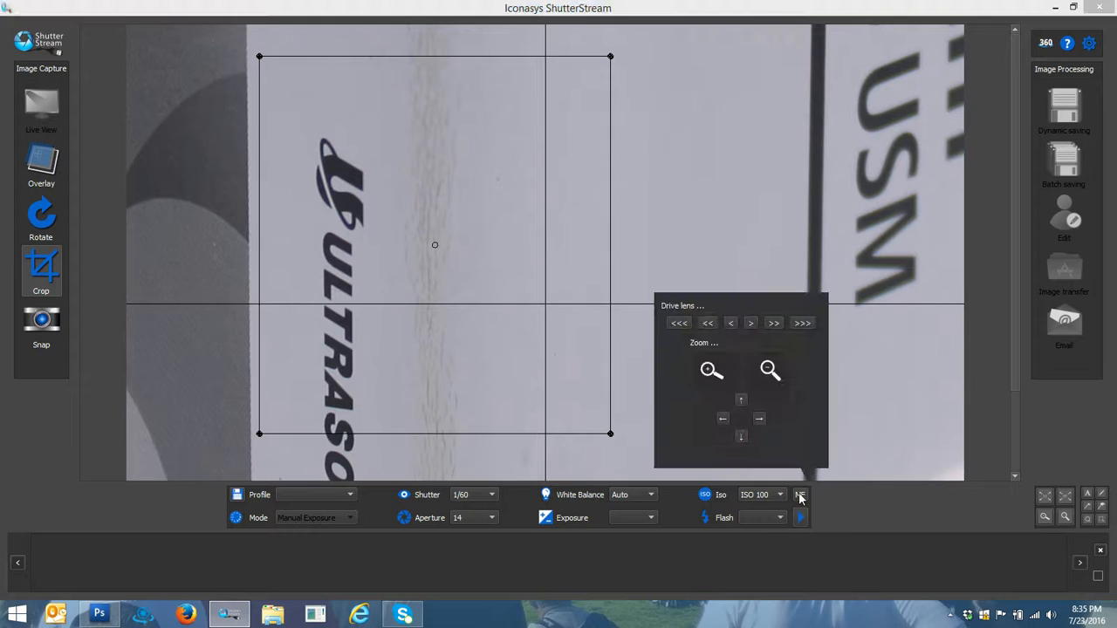
{"action": "left_click", "coordinate": [680, 324]}
{"action": "left_click", "coordinate": [794, 324]}
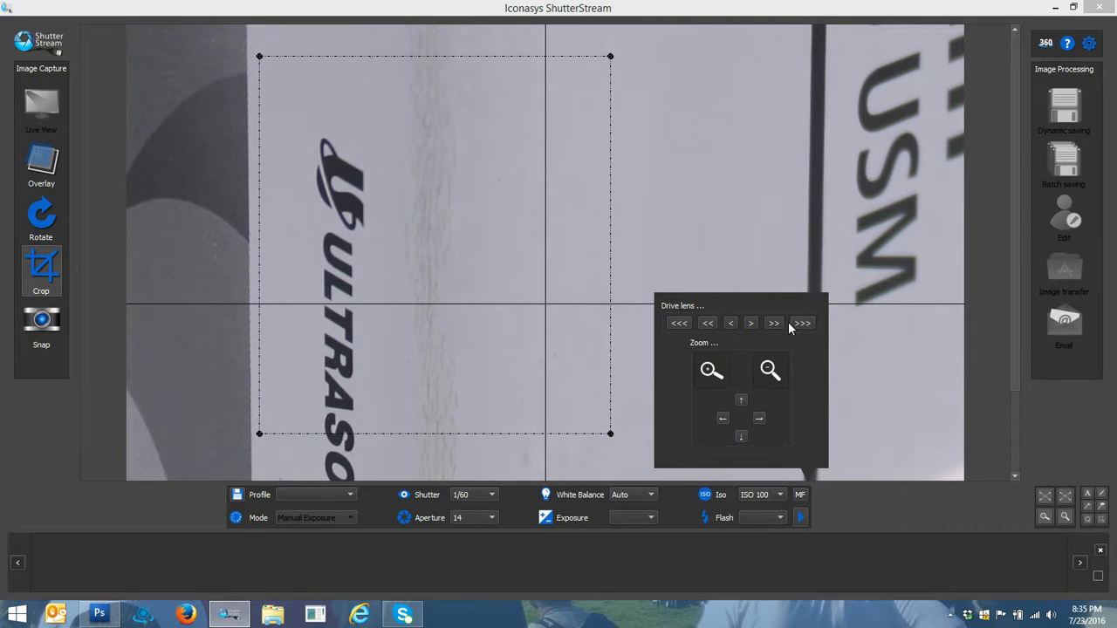
{"action": "left_click", "coordinate": [768, 370]}
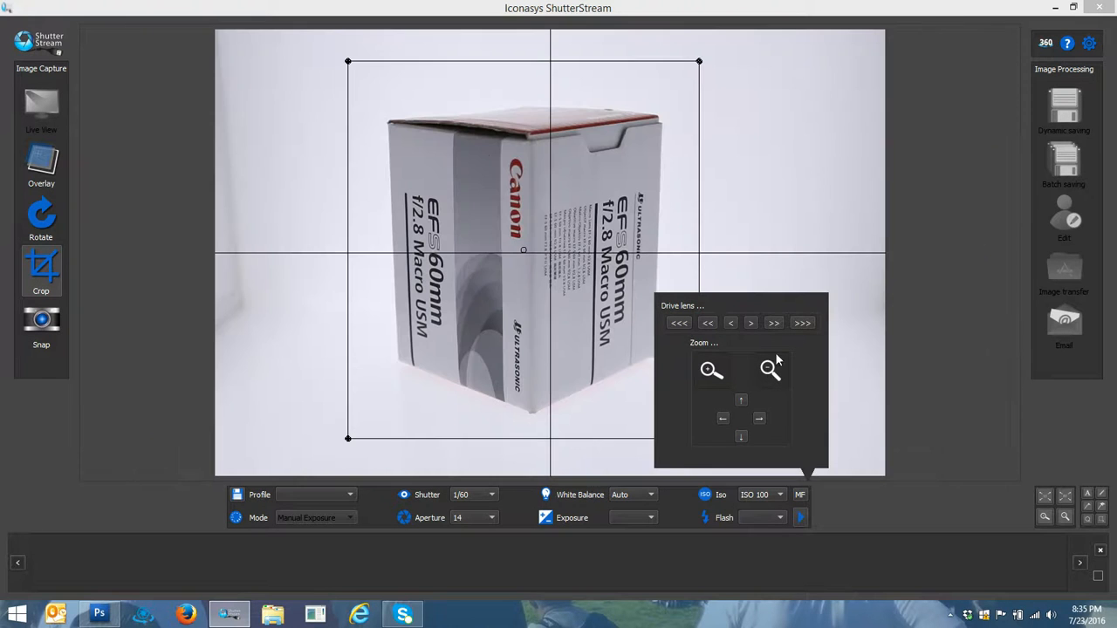
Step: Capture one photo of the box at an angle and a second one facing its flat side
{"action": "left_click", "coordinate": [41, 323]}
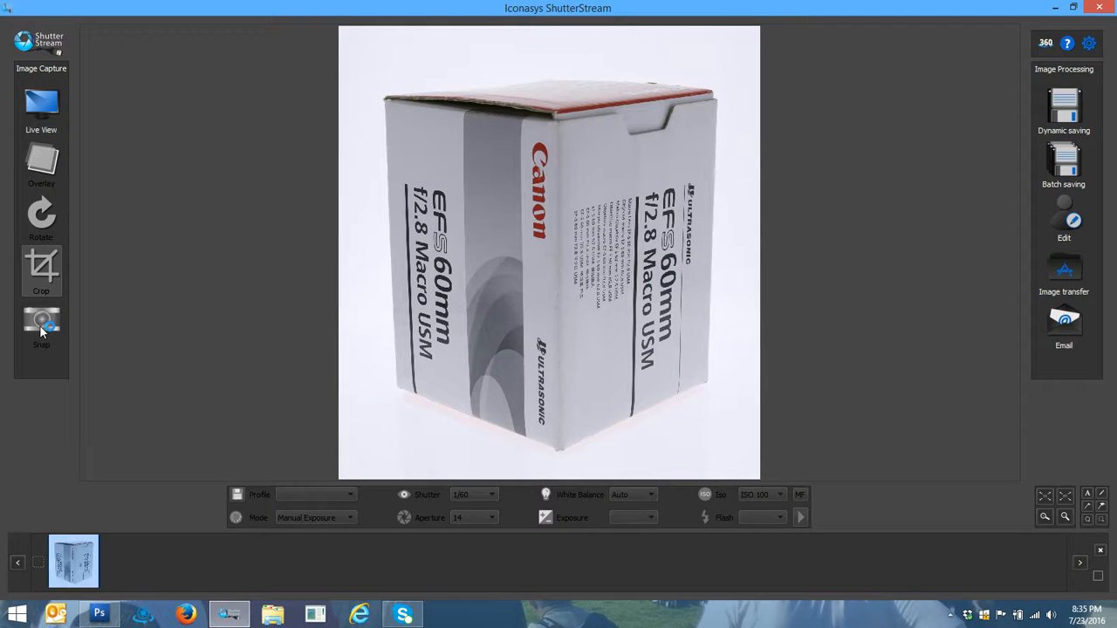
{"action": "left_click", "coordinate": [51, 110]}
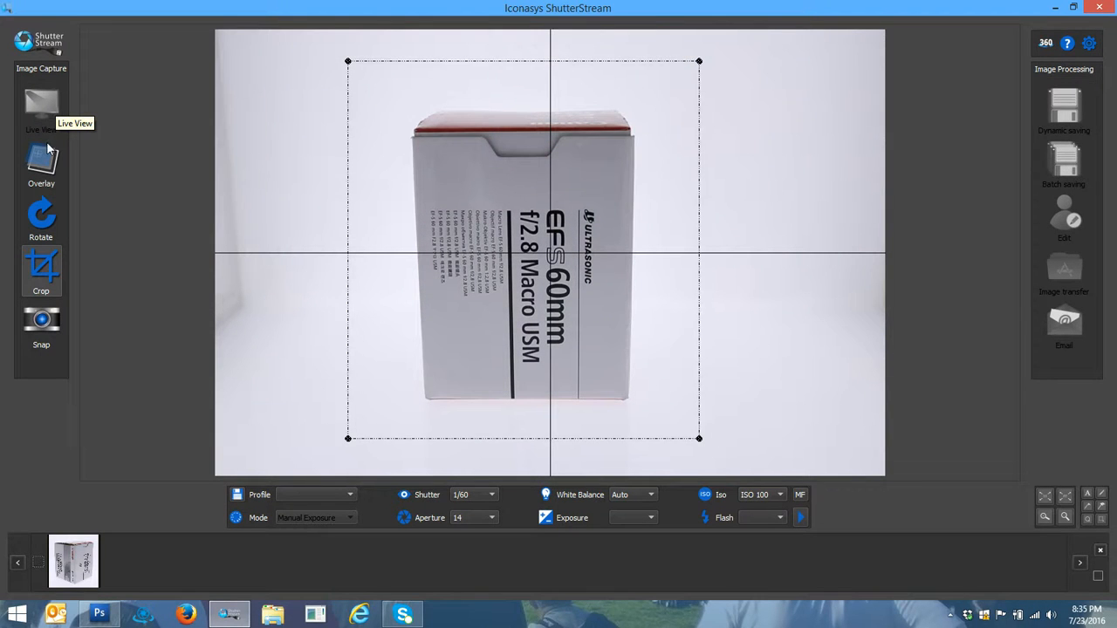
{"action": "left_click", "coordinate": [41, 323]}
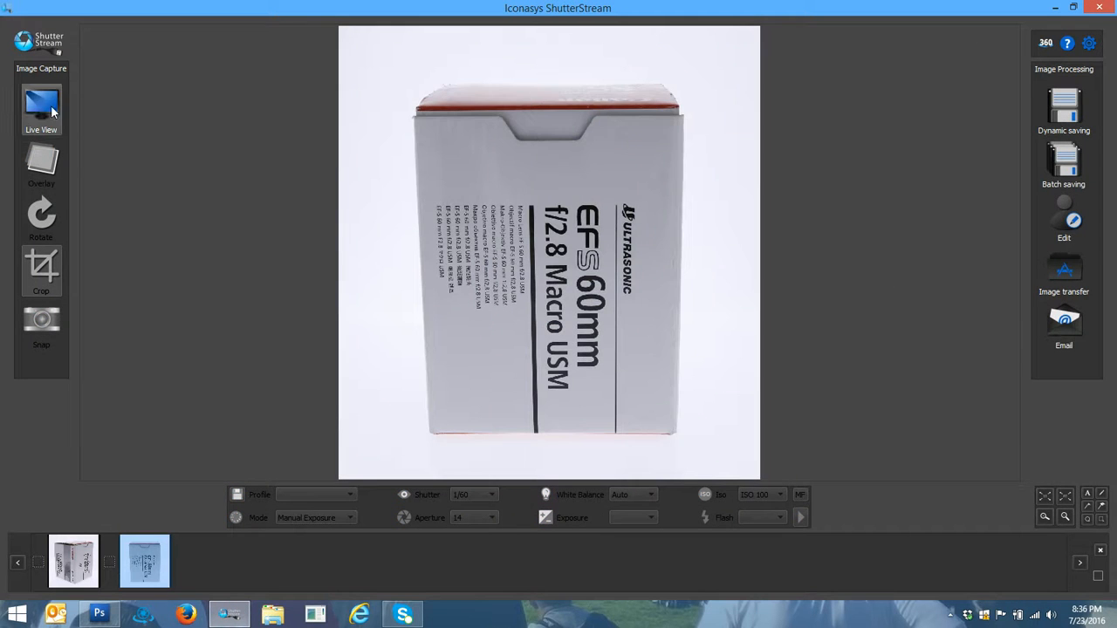
Step: Resume the live view, check the manual focus setting, and capture a photo of the empty white background
{"action": "left_click", "coordinate": [37, 120]}
{"action": "left_click", "coordinate": [800, 495]}
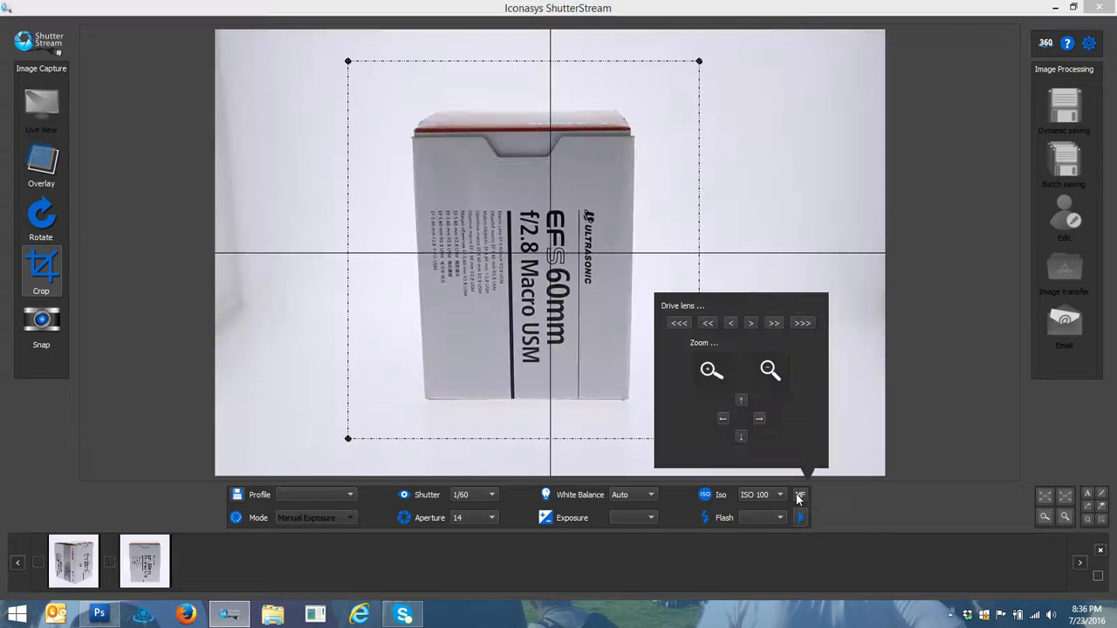
{"action": "left_click", "coordinate": [11, 282]}
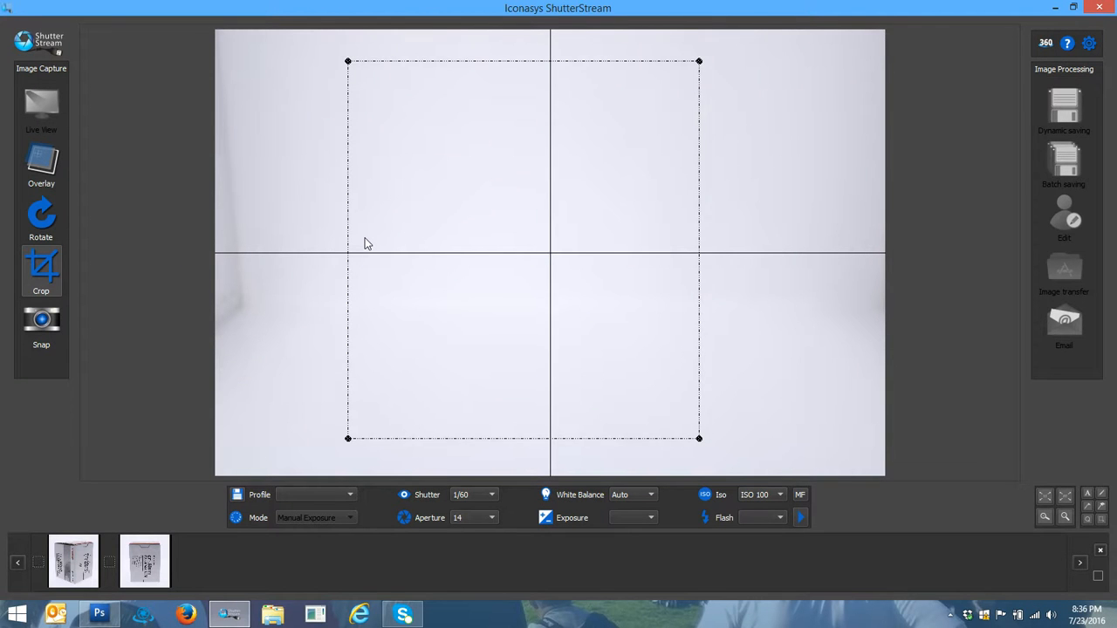
{"action": "left_click", "coordinate": [43, 327]}
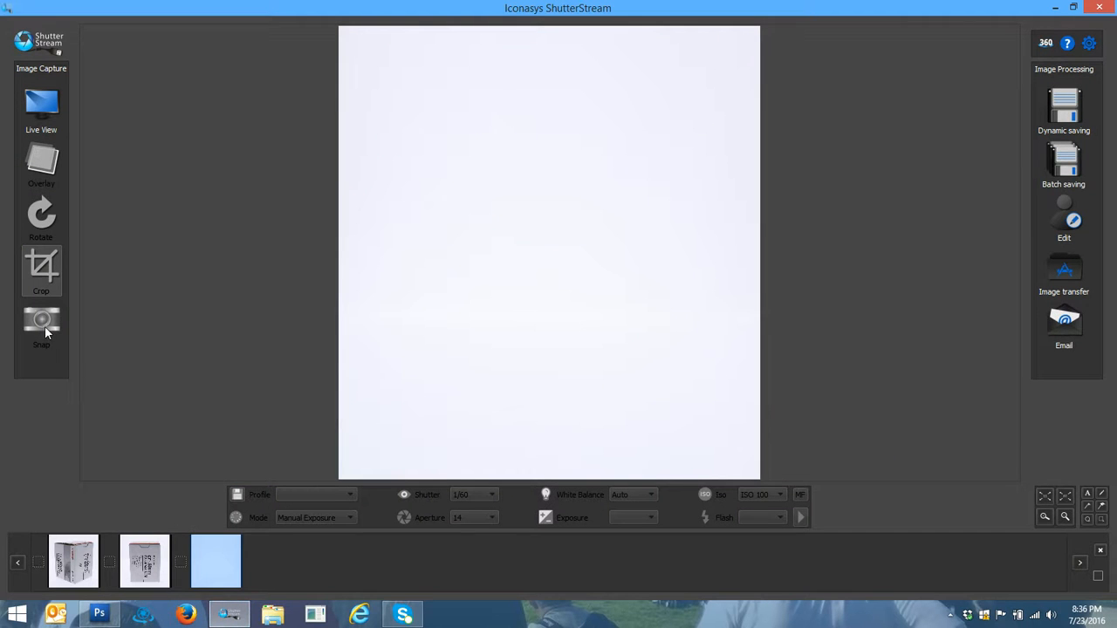
Step: Mark all three captured photos, including the blank background, and open them in the image editor
{"action": "left_click", "coordinate": [78, 580]}
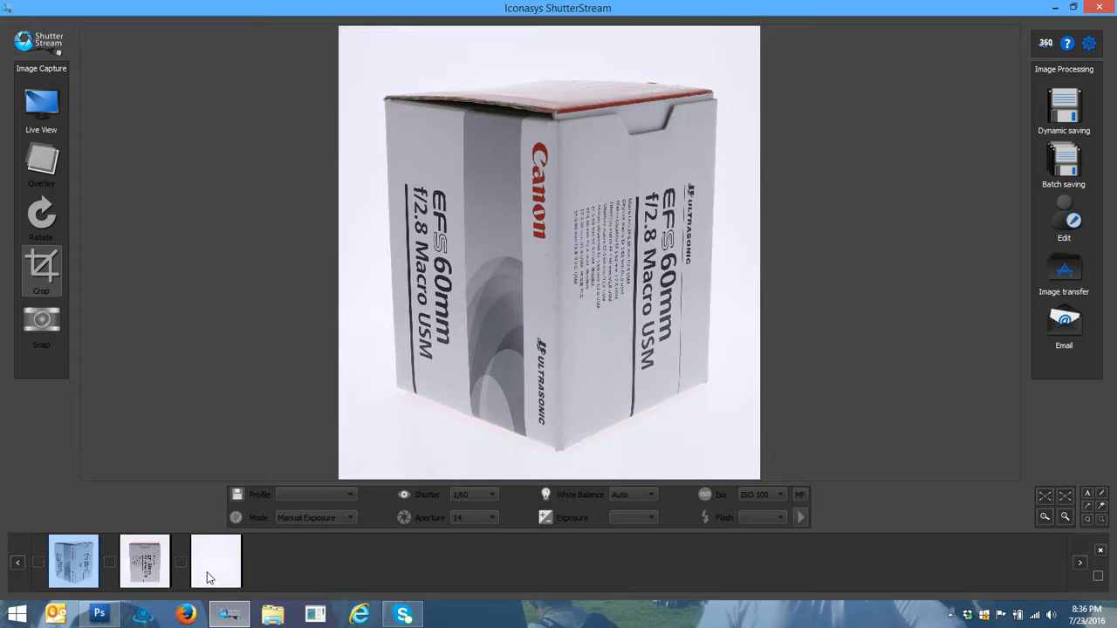
{"action": "left_click", "coordinate": [208, 577]}
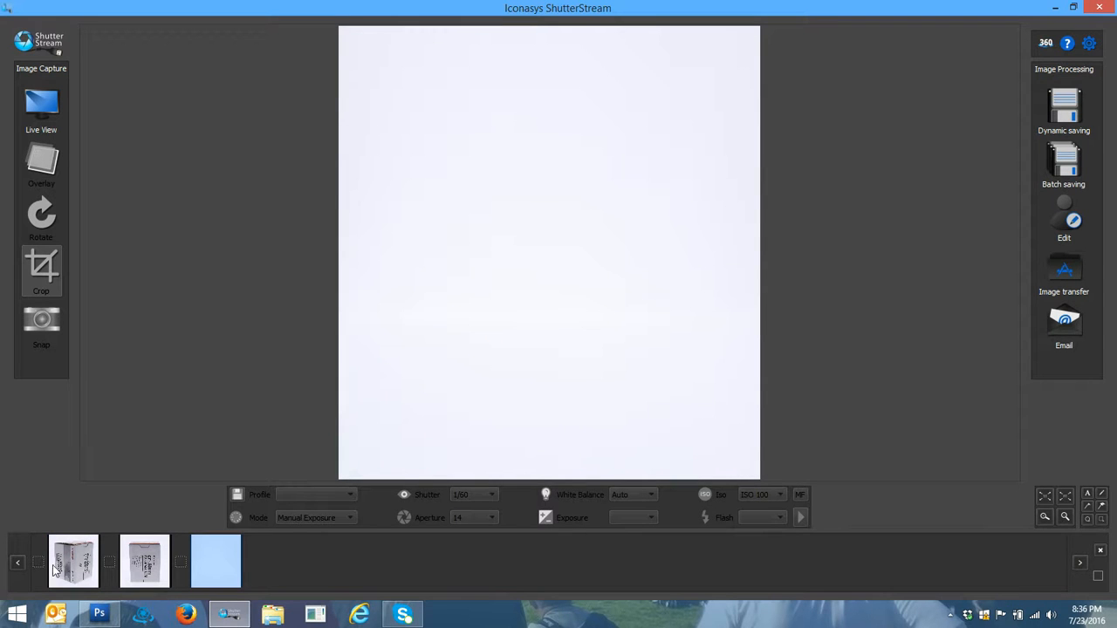
{"action": "left_click", "coordinate": [140, 567]}
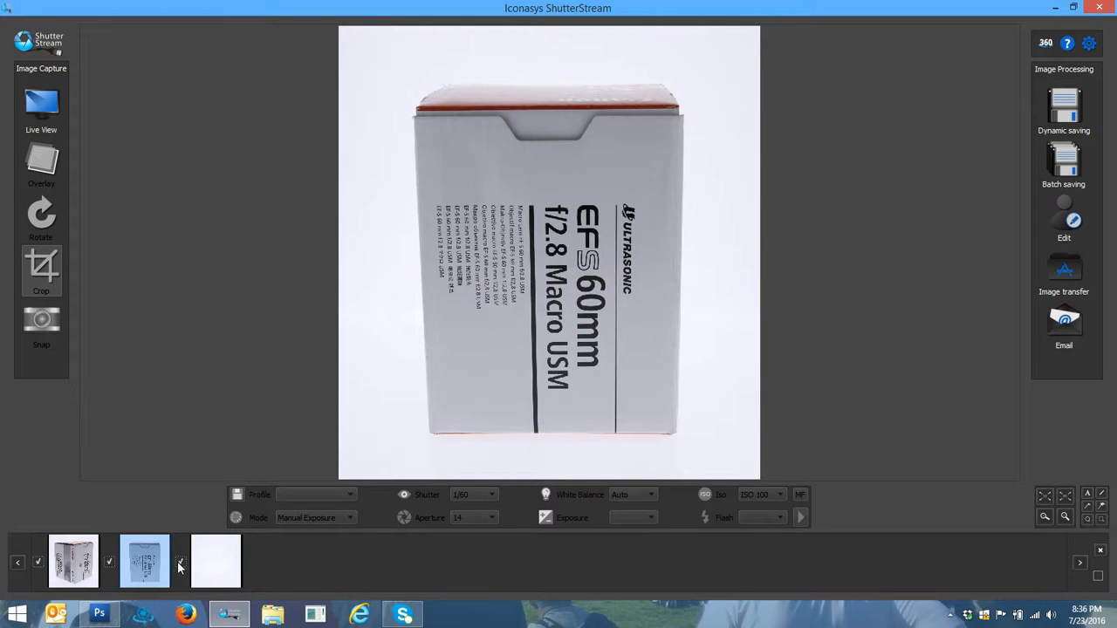
{"action": "left_click", "coordinate": [202, 568]}
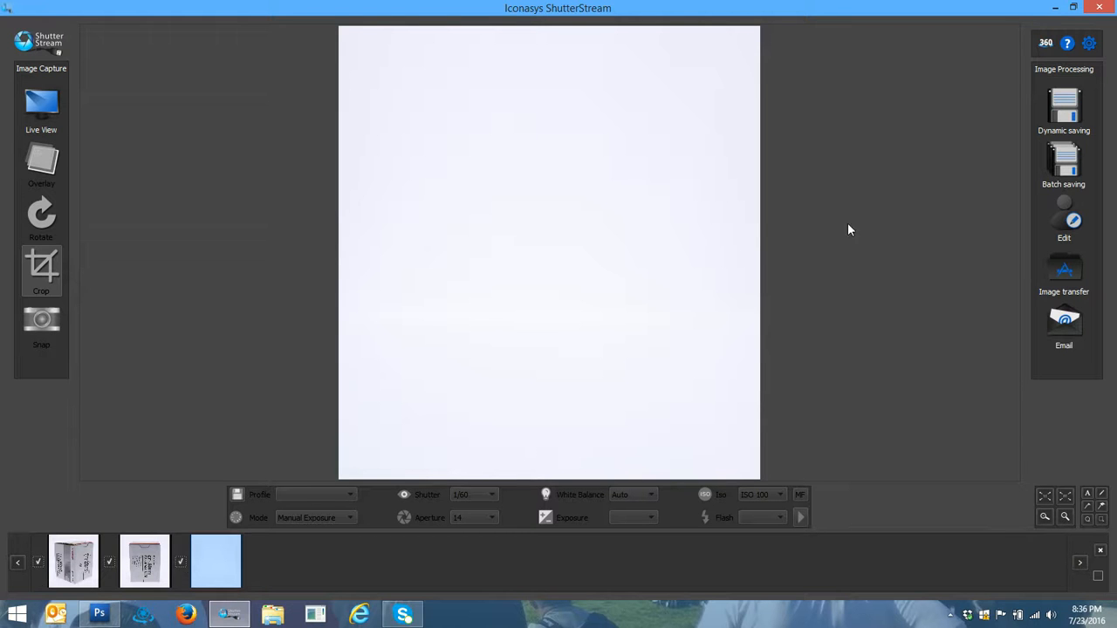
{"action": "left_click", "coordinate": [1065, 220]}
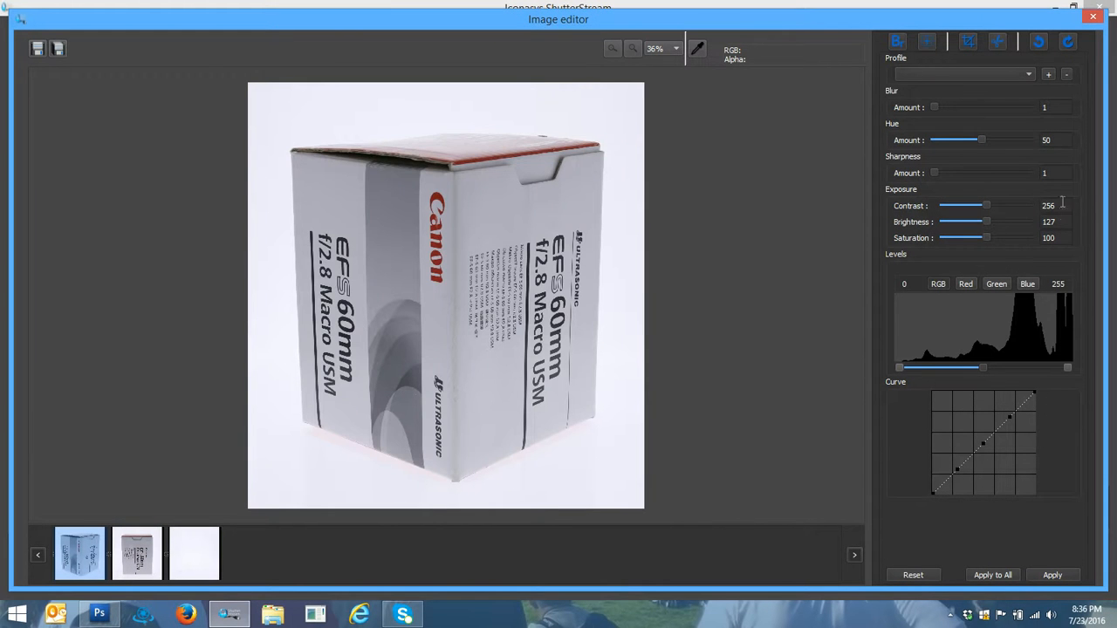
Step: Add the blank background photo to the backgrounds gallery in Background removal, and close the dialog without applying it
{"action": "left_click", "coordinate": [209, 554]}
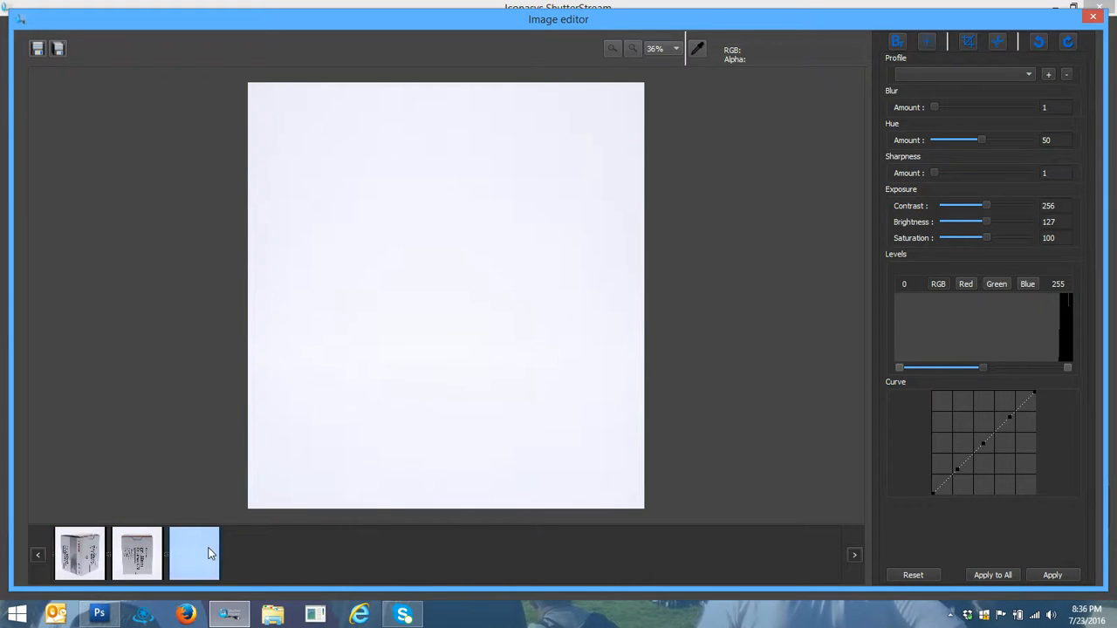
{"action": "left_click", "coordinate": [901, 44]}
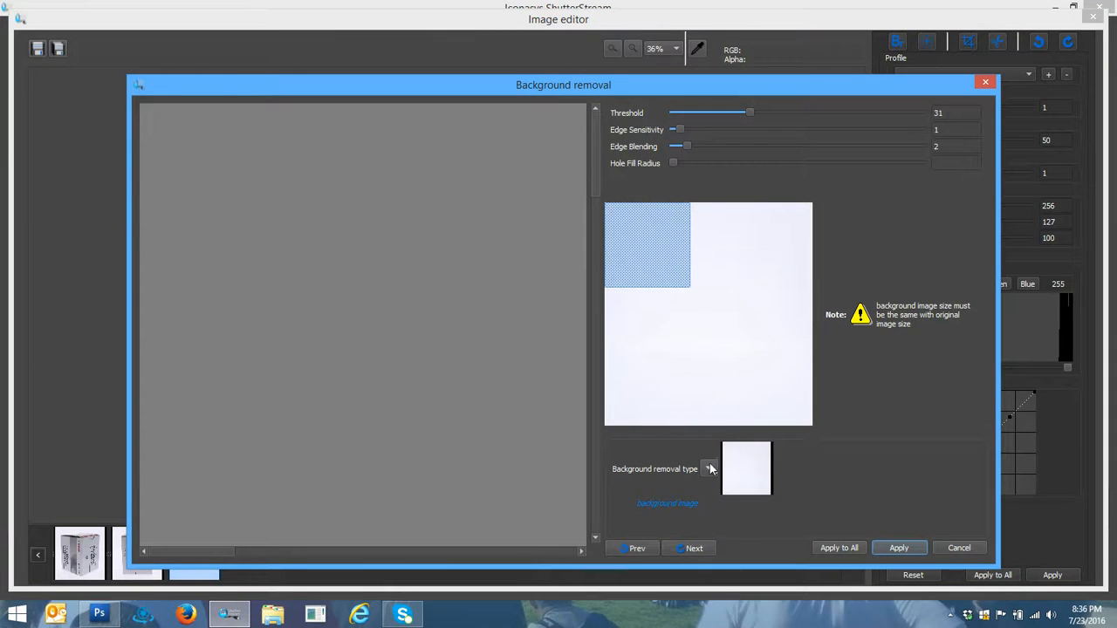
{"action": "left_click", "coordinate": [708, 469]}
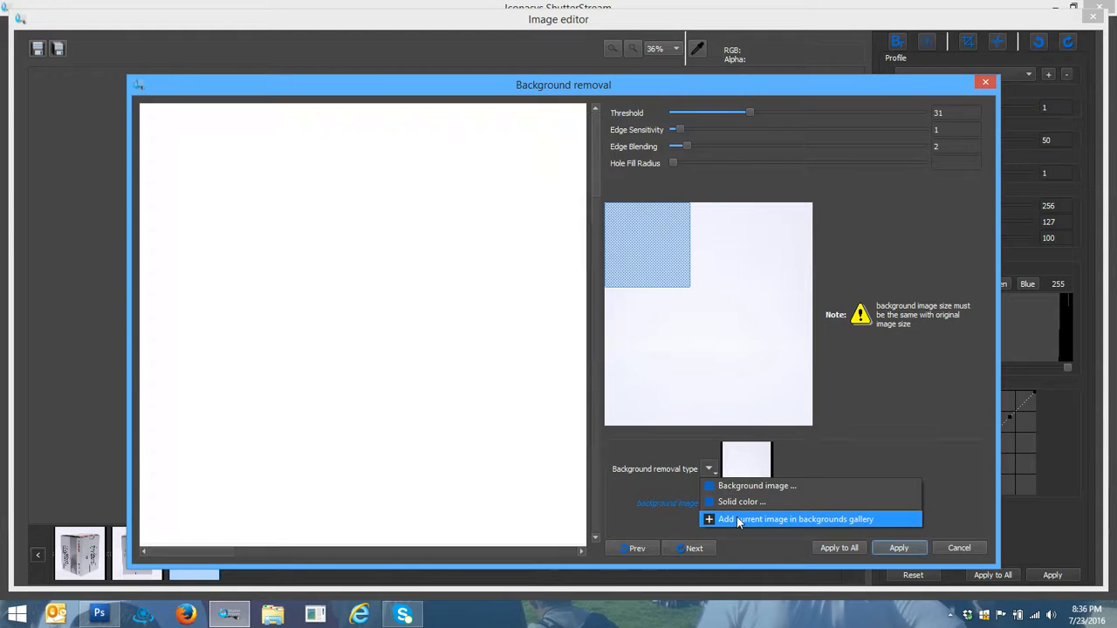
{"action": "left_click", "coordinate": [738, 519]}
{"action": "left_click", "coordinate": [611, 341]}
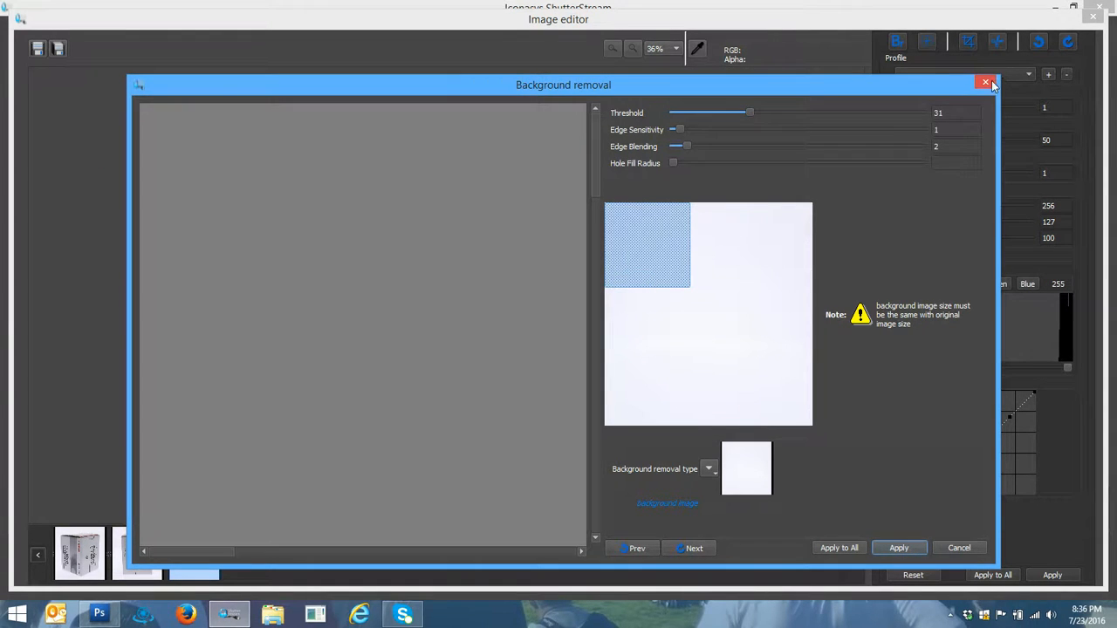
{"action": "left_click", "coordinate": [986, 83]}
Step: Open Background removal for the angled box photo and try a threshold of 8, checking the box's top and lower edges
{"action": "left_click", "coordinate": [91, 567]}
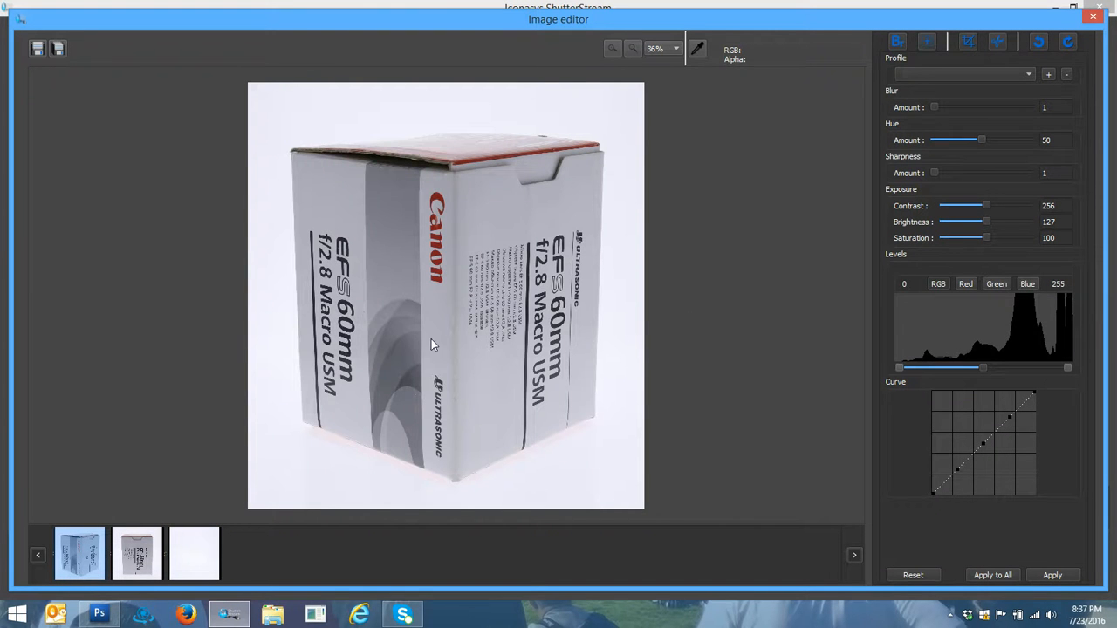
{"action": "left_click", "coordinate": [903, 43]}
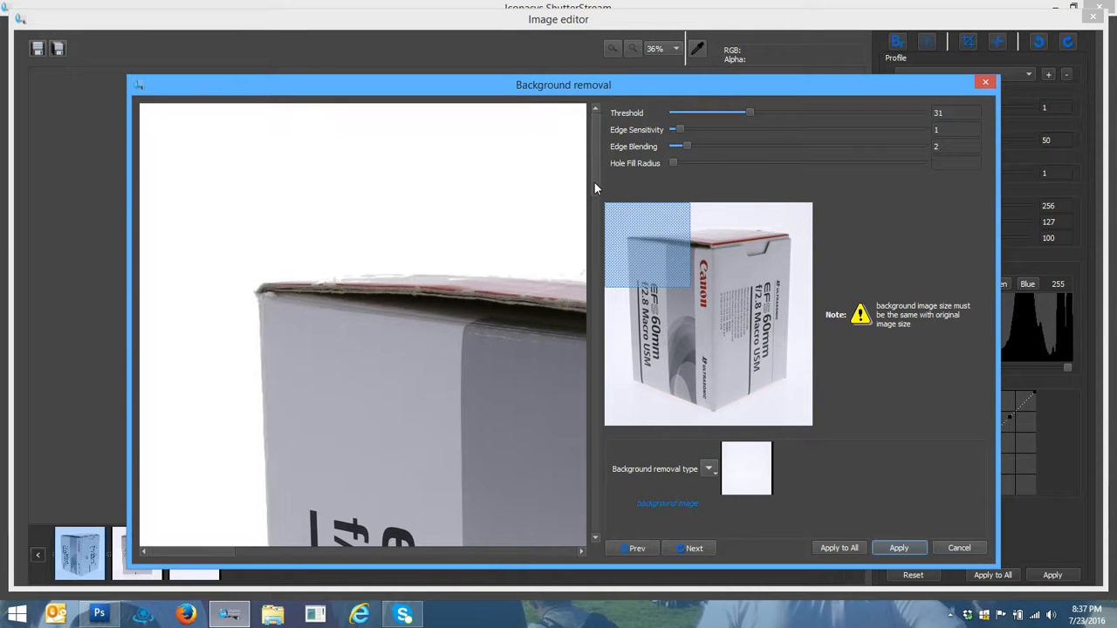
{"action": "left_click_drag", "start_coordinate": [655, 231], "coordinate": [700, 235]}
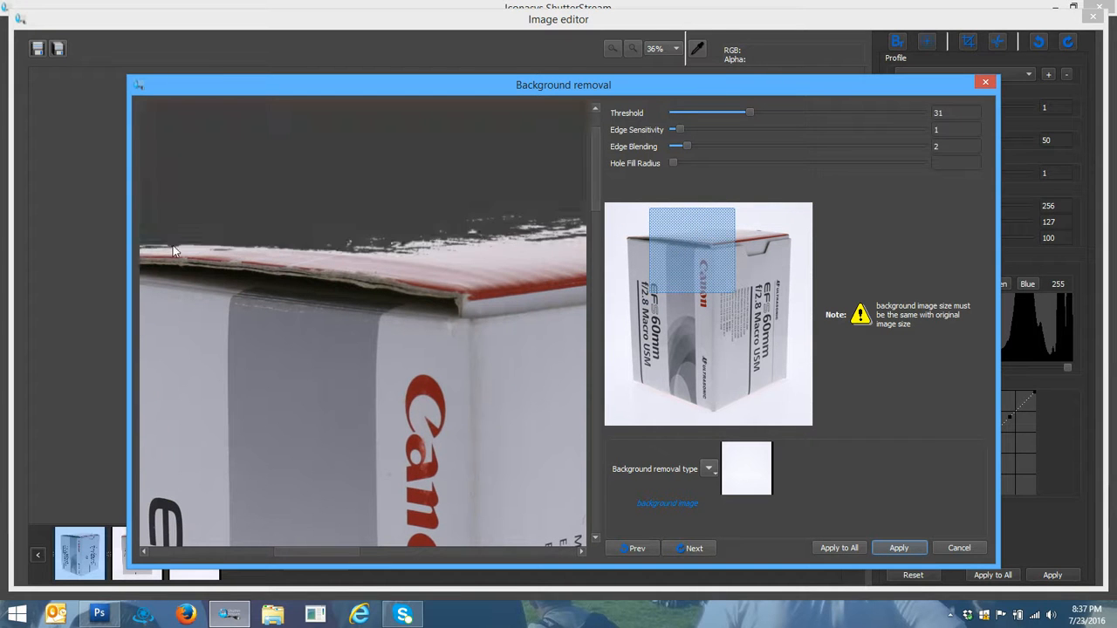
{"action": "left_click_drag", "start_coordinate": [754, 111], "coordinate": [691, 112]}
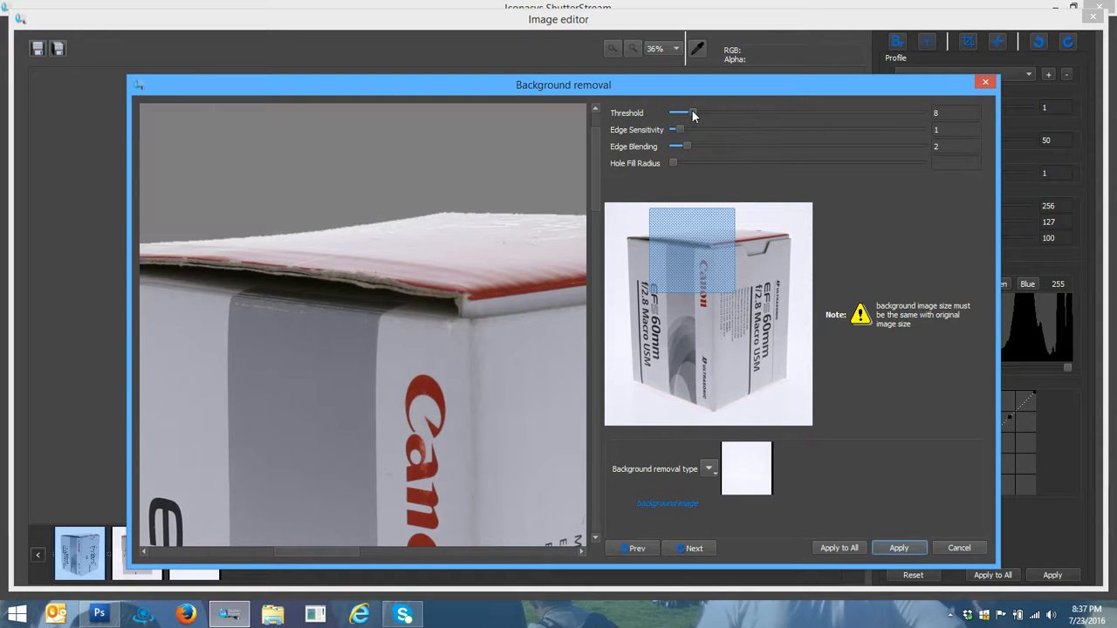
{"action": "left_click_drag", "start_coordinate": [654, 249], "coordinate": [749, 405]}
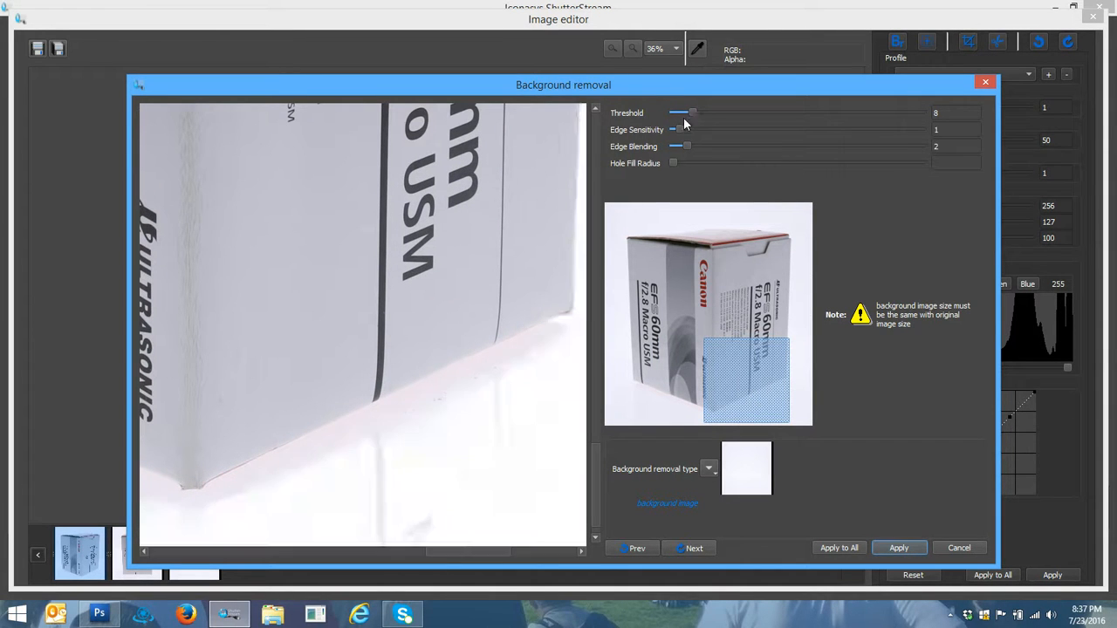
Step: Set the background removal threshold to 21, check the box's side and top edges, and apply it to the angled photo
{"action": "left_click_drag", "start_coordinate": [694, 114], "coordinate": [723, 114]}
{"action": "left_click_drag", "start_coordinate": [749, 374], "coordinate": [662, 310]}
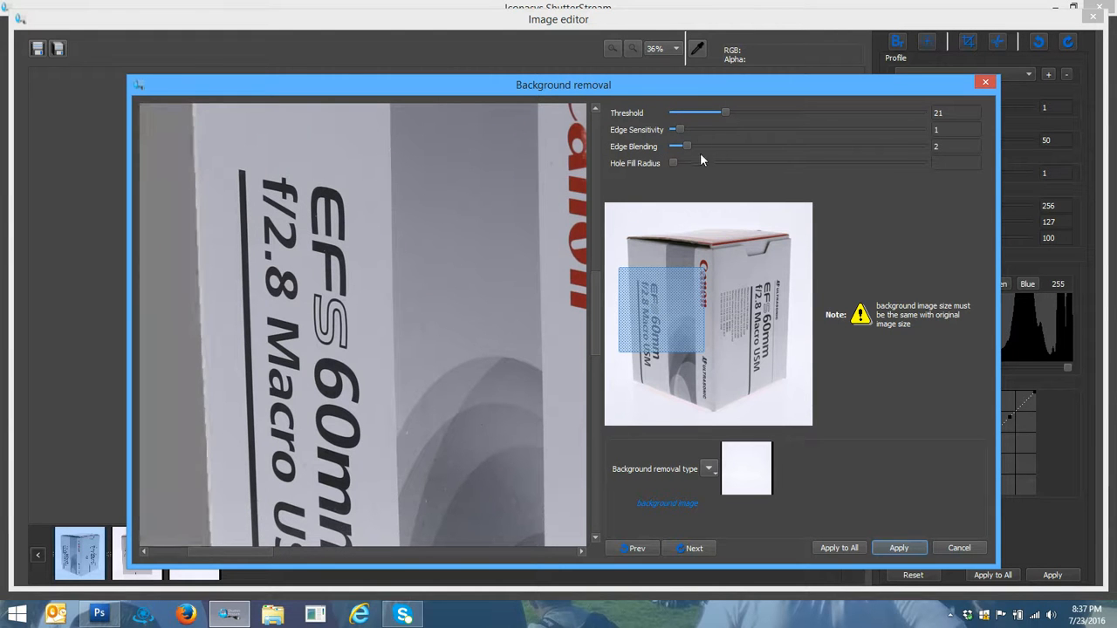
{"action": "left_click_drag", "start_coordinate": [675, 322], "coordinate": [698, 235]}
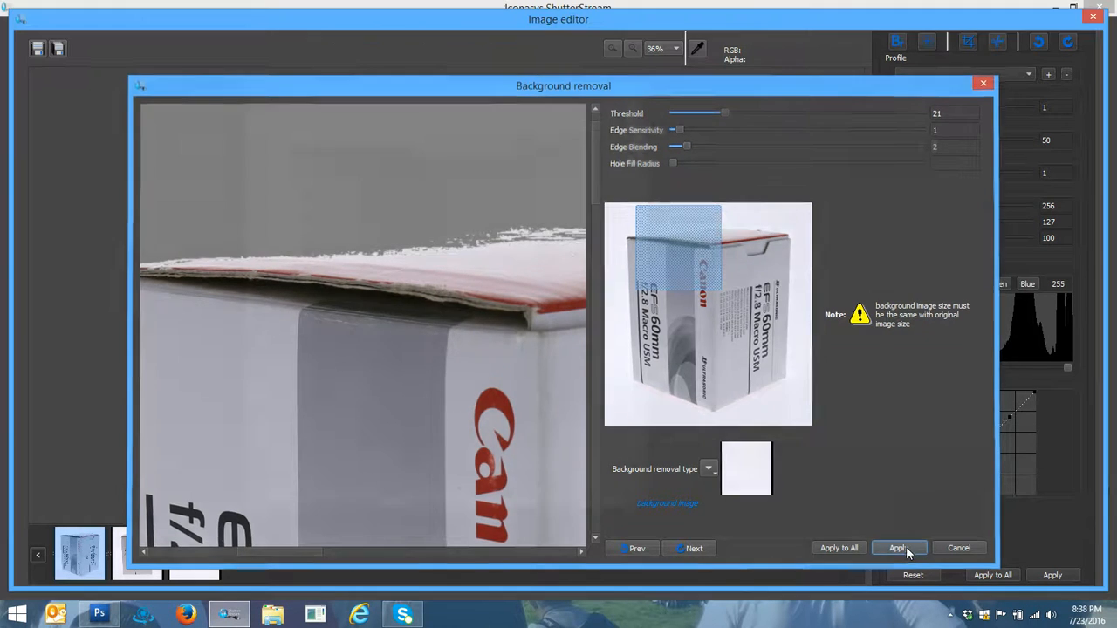
{"action": "left_click", "coordinate": [898, 548]}
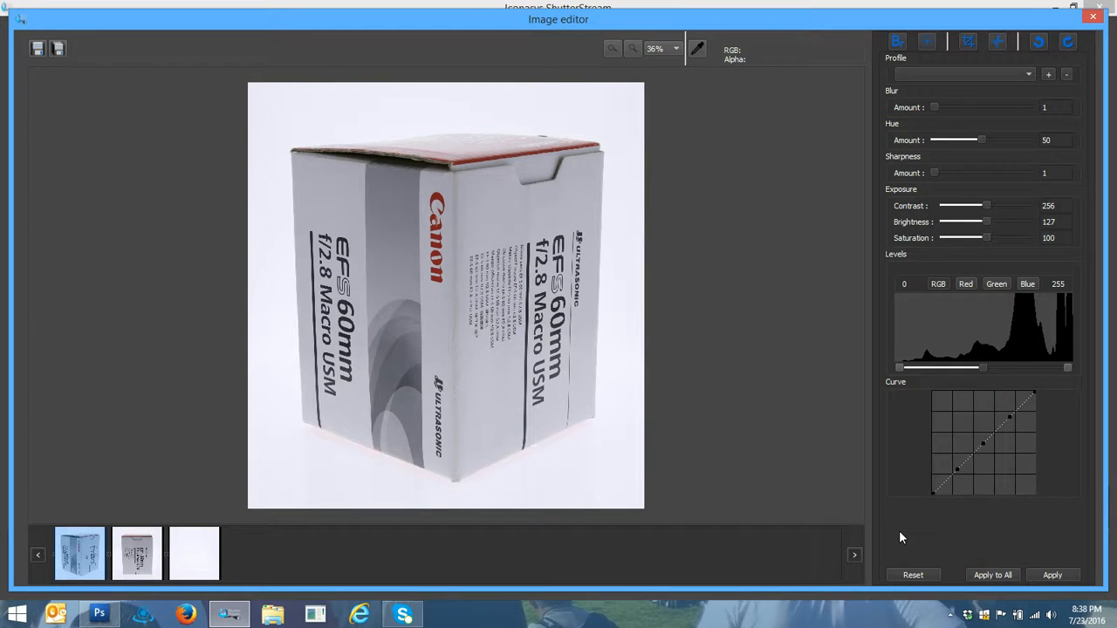
{"action": "key", "text": "Return"}
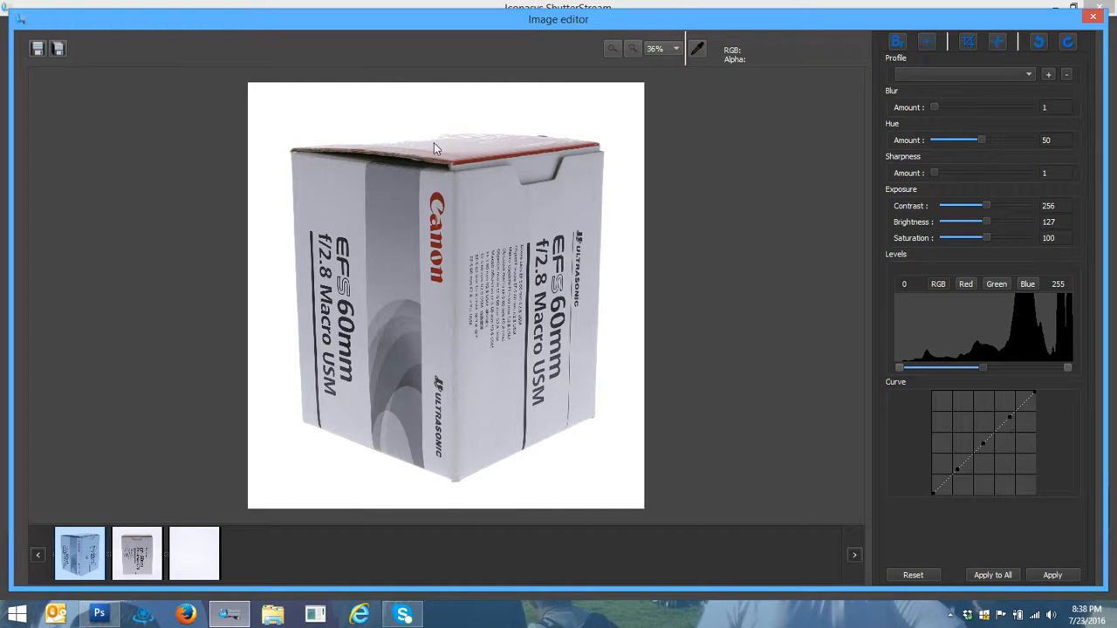
Step: Outline the damaged top edge of the box with the lasso, closing the polygon across the front faces
{"action": "left_click", "coordinate": [677, 52]}
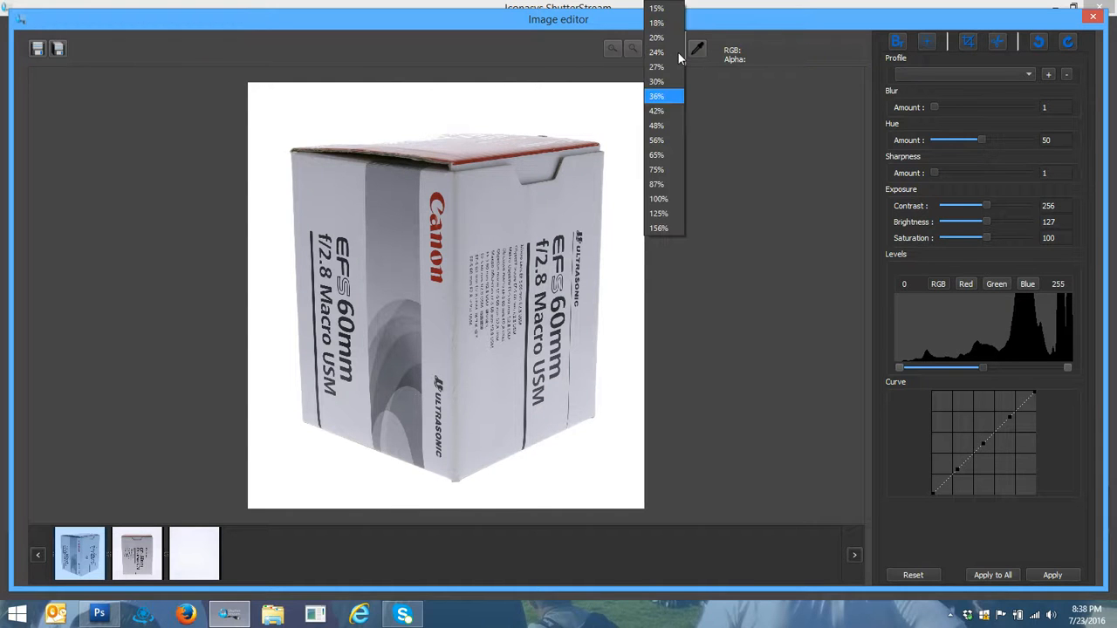
{"action": "left_click", "coordinate": [656, 199]}
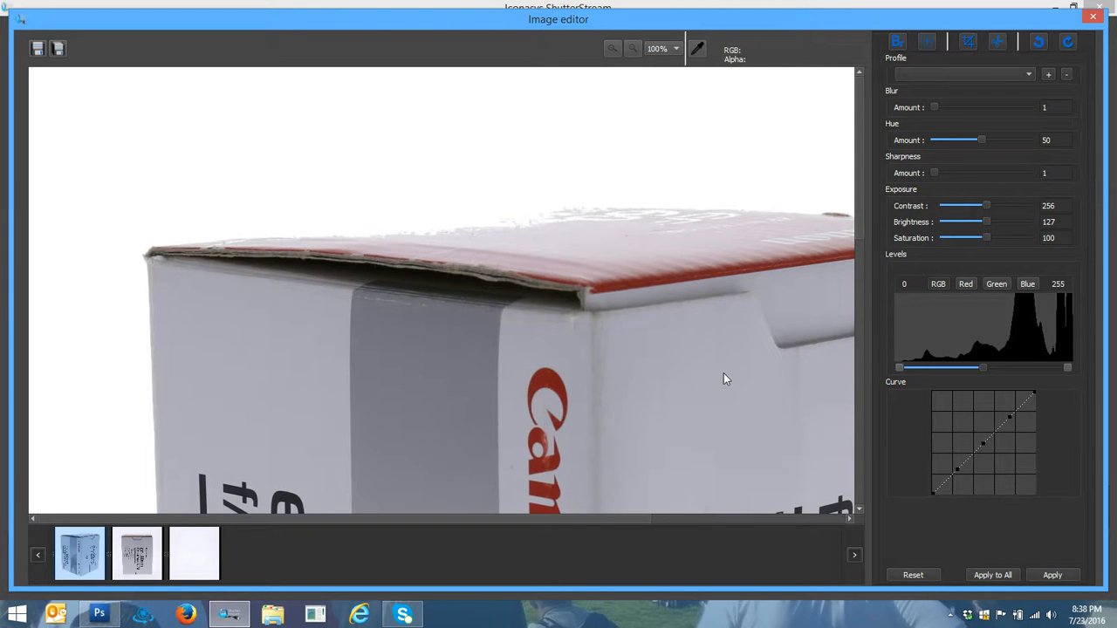
{"action": "left_click_drag", "start_coordinate": [594, 518], "coordinate": [708, 518]}
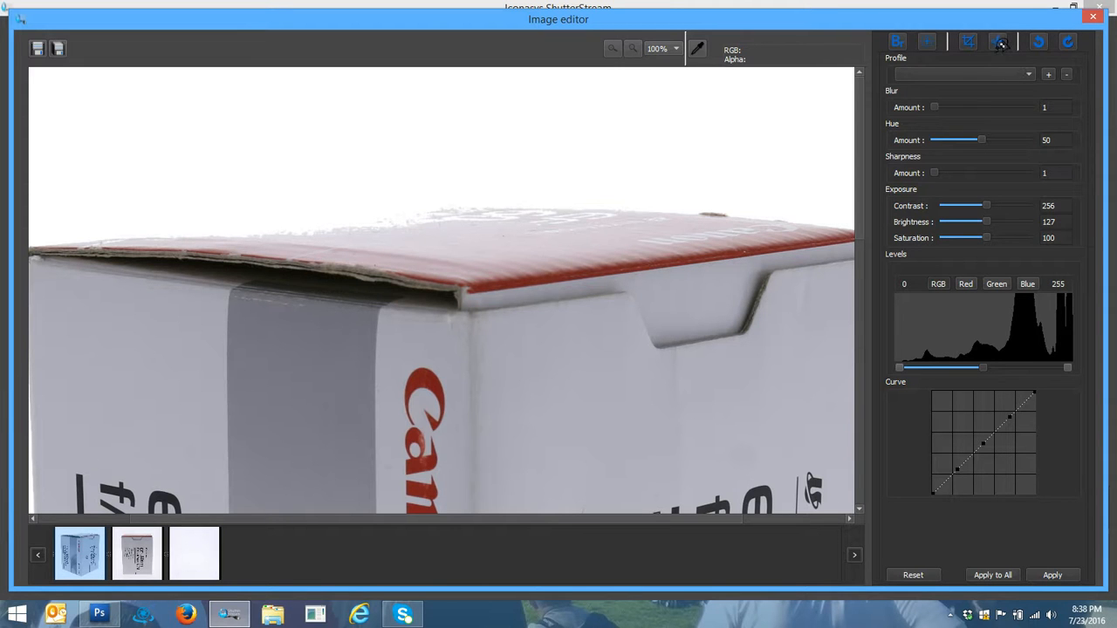
{"action": "left_click_drag", "start_coordinate": [360, 521], "coordinate": [319, 521]}
{"action": "left_click", "coordinate": [87, 249]}
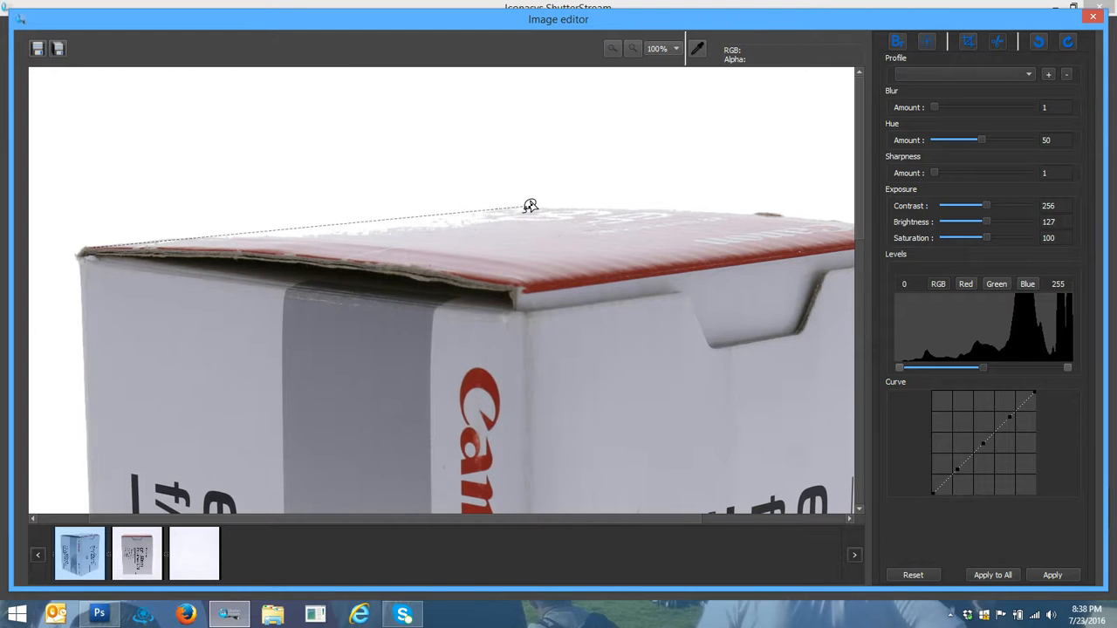
{"action": "left_click", "coordinate": [529, 206]}
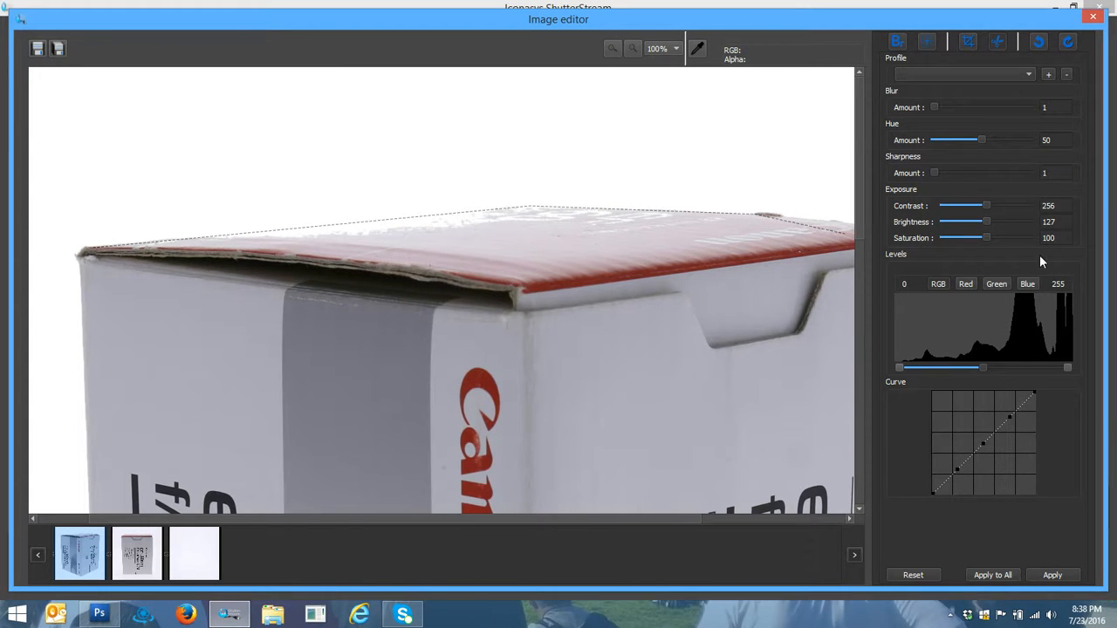
{"action": "left_click", "coordinate": [824, 260]}
{"action": "left_click", "coordinate": [327, 433]}
{"action": "double_click", "coordinate": [117, 358]}
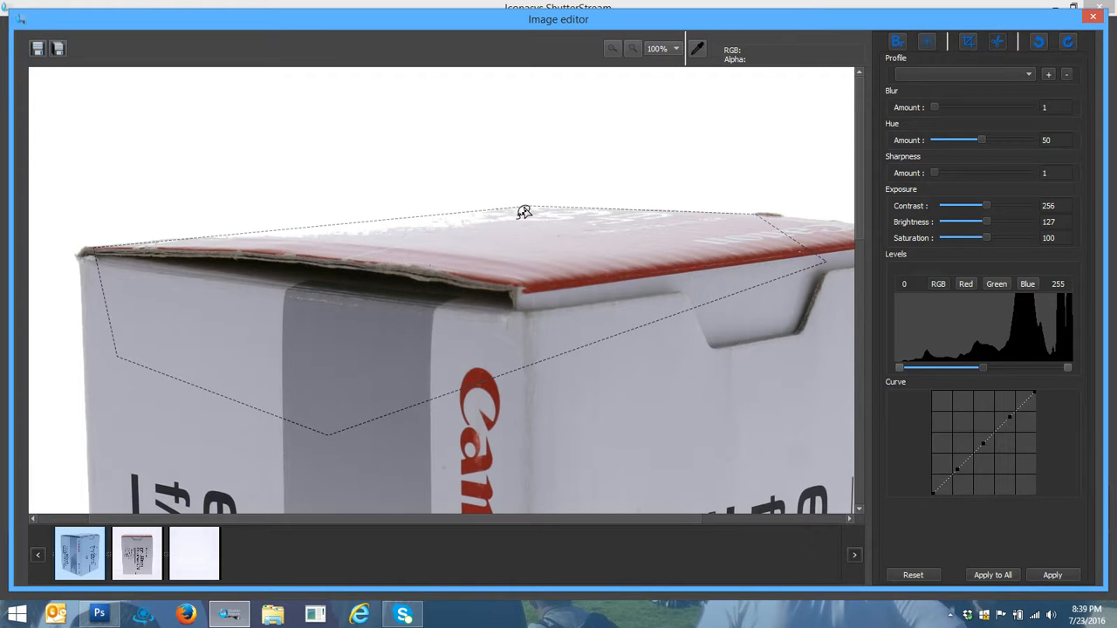
Step: Restore the area inside the lasso polygon as alpha opaque, and inspect the repaired top edge at 100%
{"action": "left_click", "coordinate": [1050, 575]}
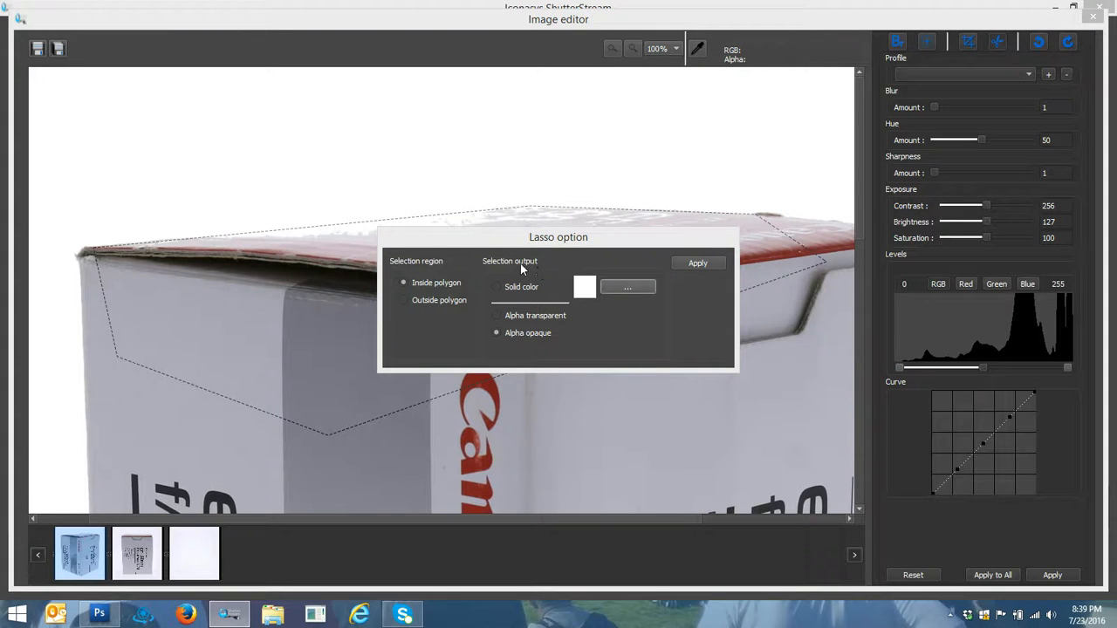
{"action": "mouse_move", "coordinate": [479, 243]}
{"action": "left_mouse_down"}
{"action": "mouse_move", "coordinate": [669, 190]}
{"action": "mouse_move", "coordinate": [750, 266]}
{"action": "left_mouse_up"}
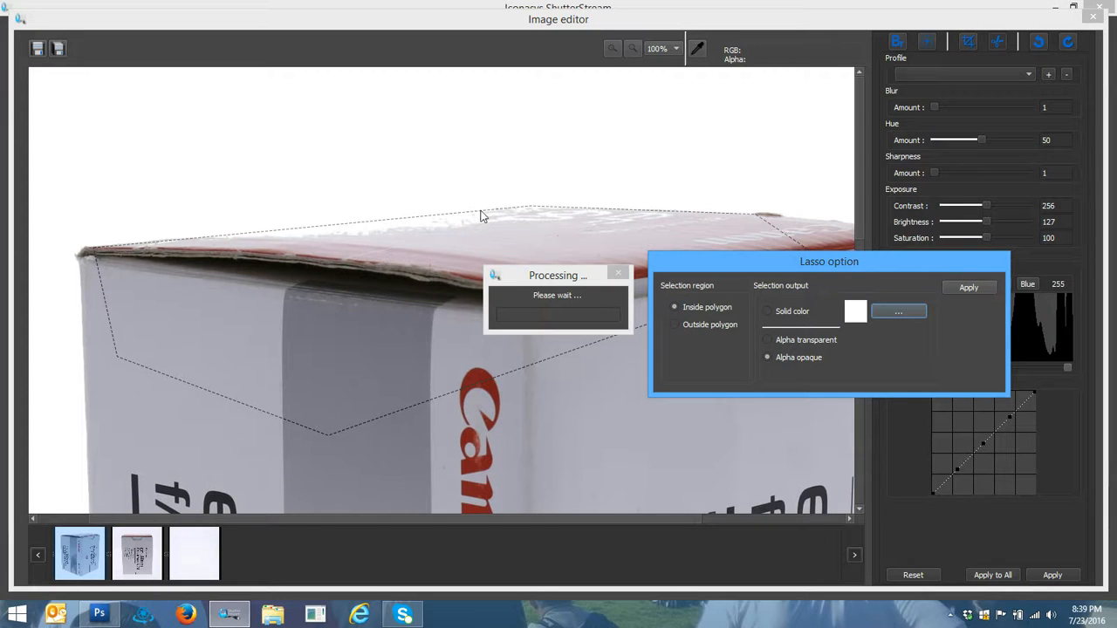
{"action": "left_click", "coordinate": [970, 287]}
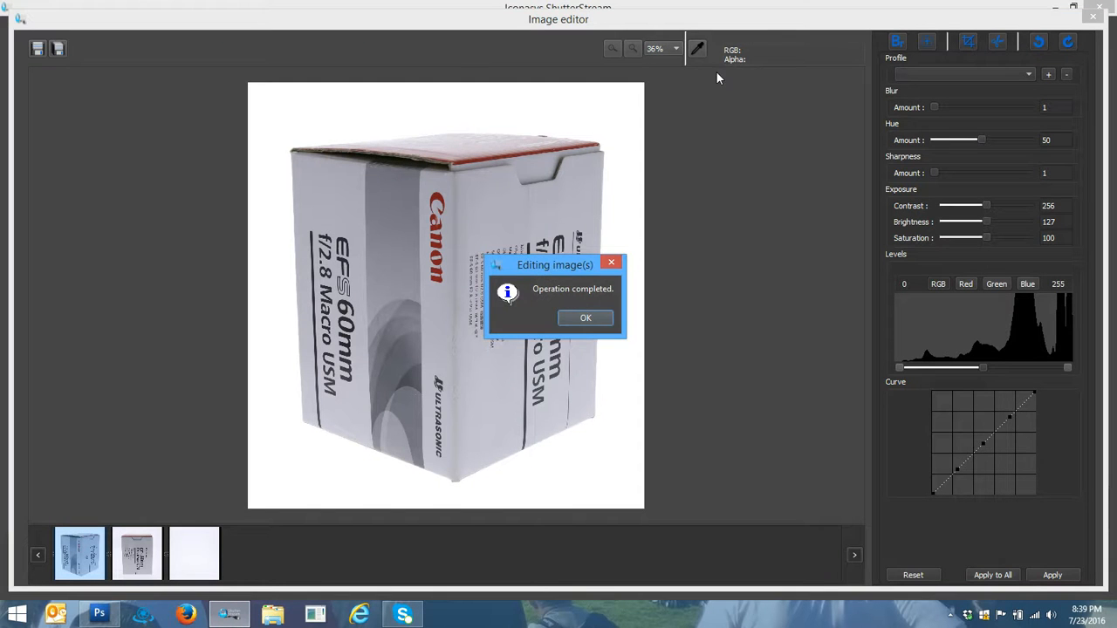
{"action": "key", "text": "Return"}
{"action": "left_click", "coordinate": [675, 49]}
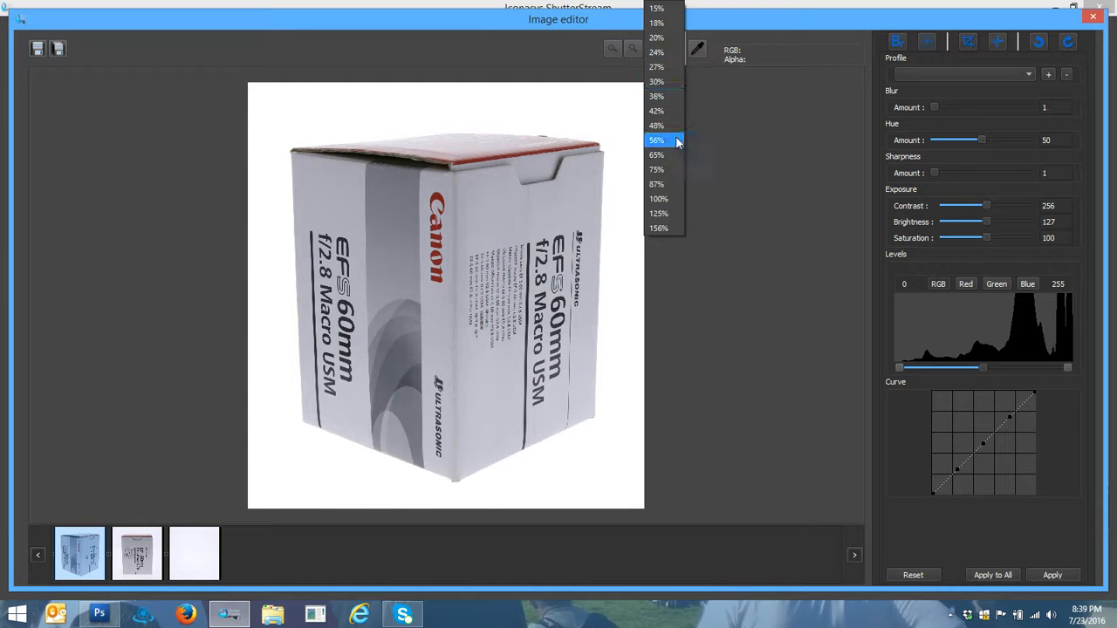
{"action": "left_click", "coordinate": [673, 198]}
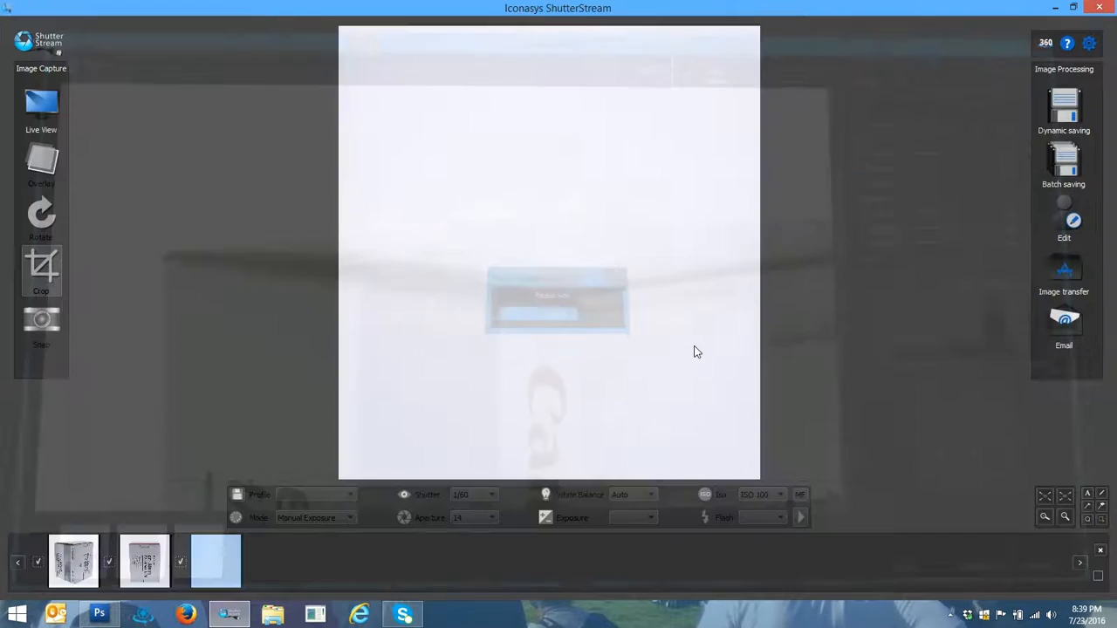
Step: Close the image editor and set up a dynamic save of only the angled box photo with the master name SAMPLE123-
{"action": "left_click", "coordinate": [1093, 15]}
{"action": "left_click", "coordinate": [85, 565]}
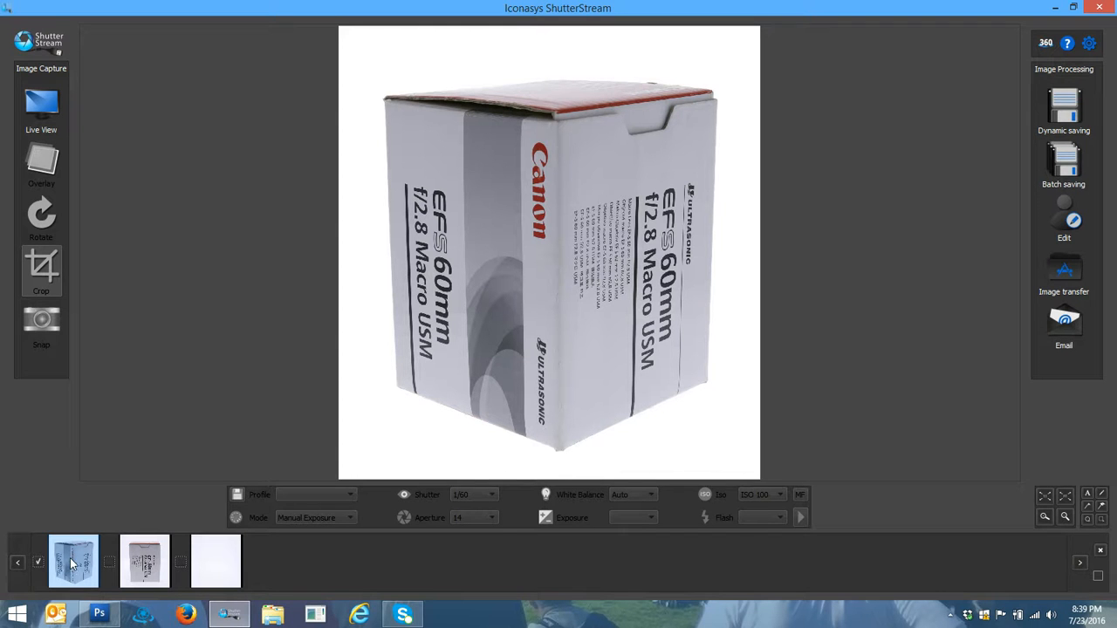
{"action": "left_click", "coordinate": [1063, 109]}
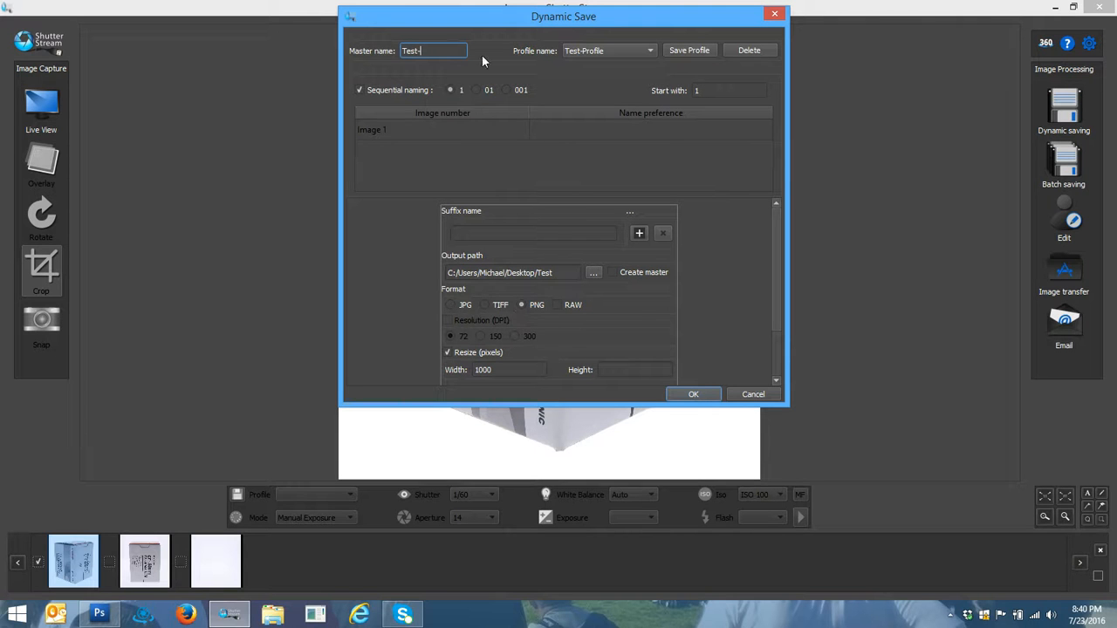
{"action": "double_click", "coordinate": [417, 51]}
{"action": "type", "text": "SAMPLE123-"}
Step: Set the output path to the Samples folder on the desktop and run the dynamic save in PNG format
{"action": "left_click", "coordinate": [593, 273]}
{"action": "left_click", "coordinate": [209, 121]}
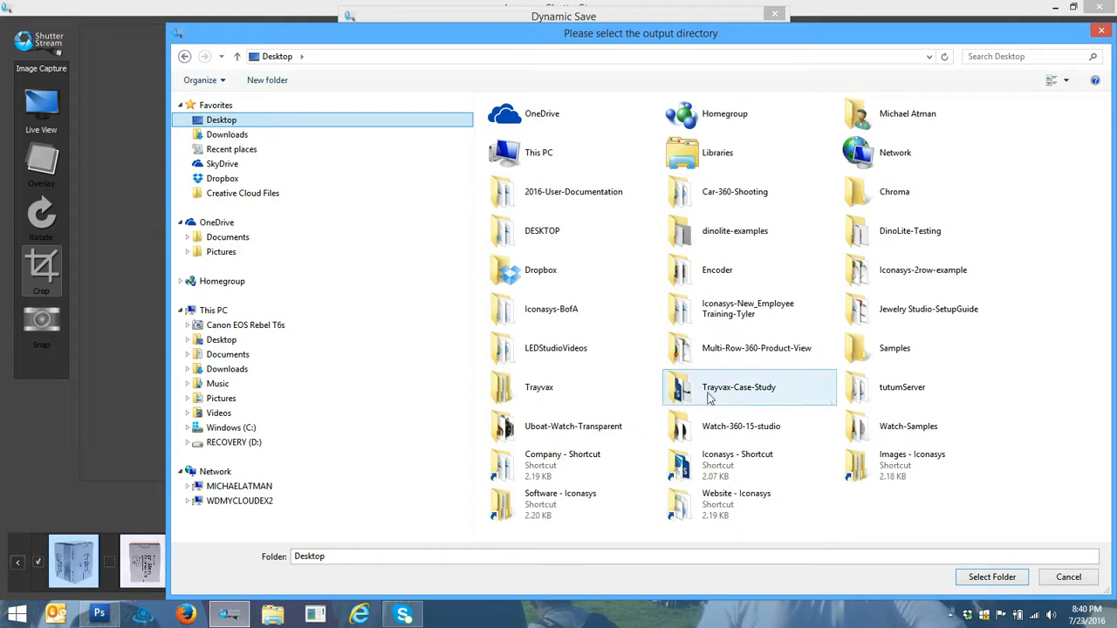
{"action": "double_click", "coordinate": [885, 358]}
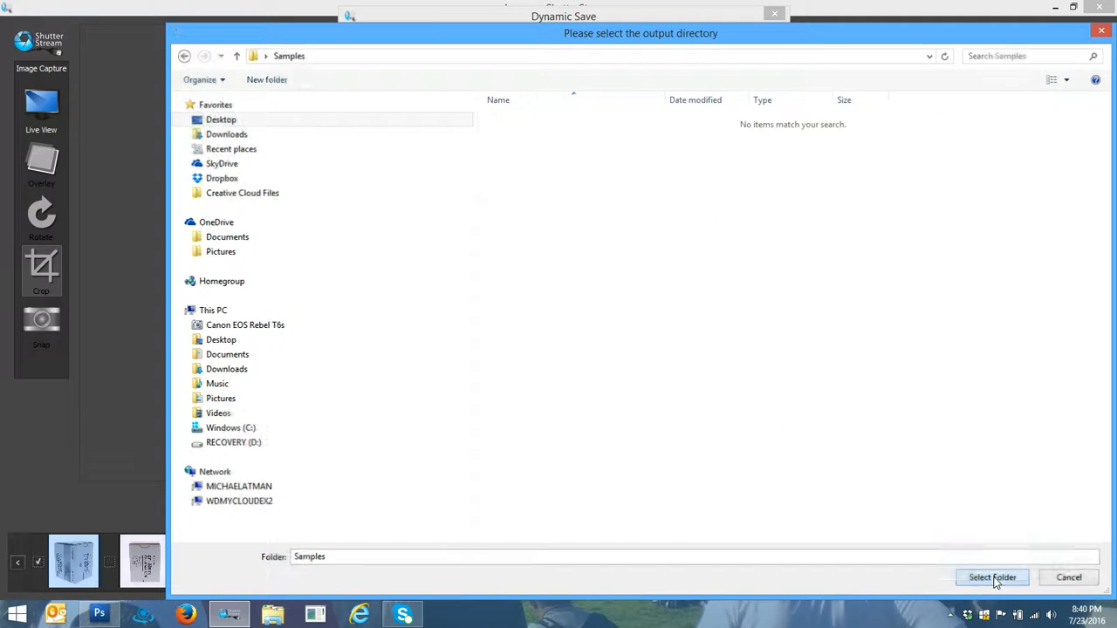
{"action": "left_click", "coordinate": [994, 577]}
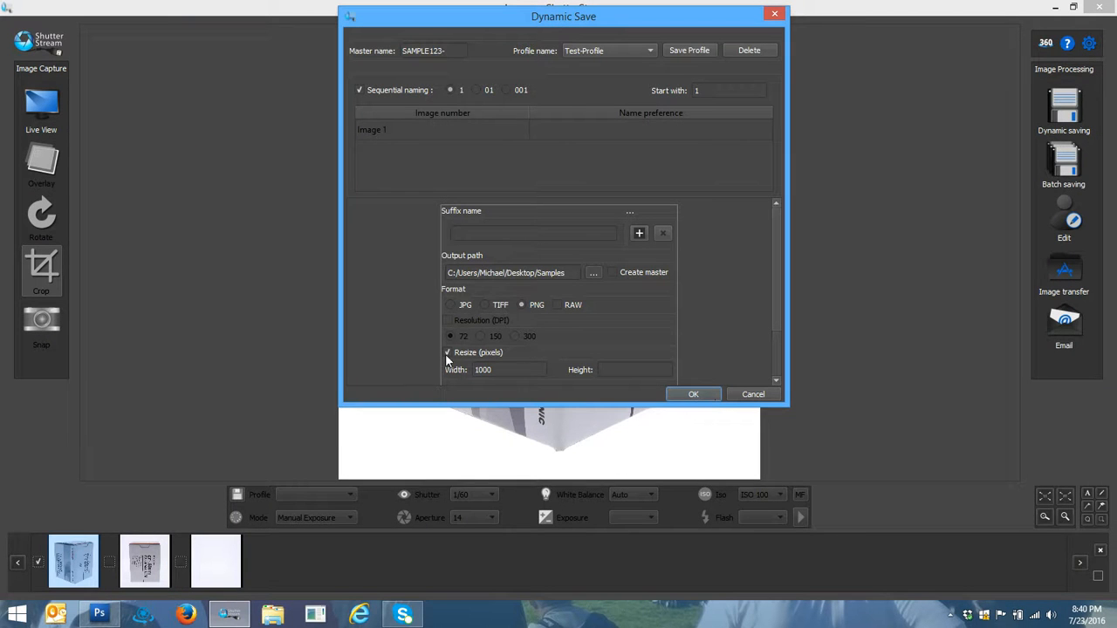
{"action": "left_click", "coordinate": [694, 395]}
{"action": "mouse_move", "coordinate": [246, 620]}
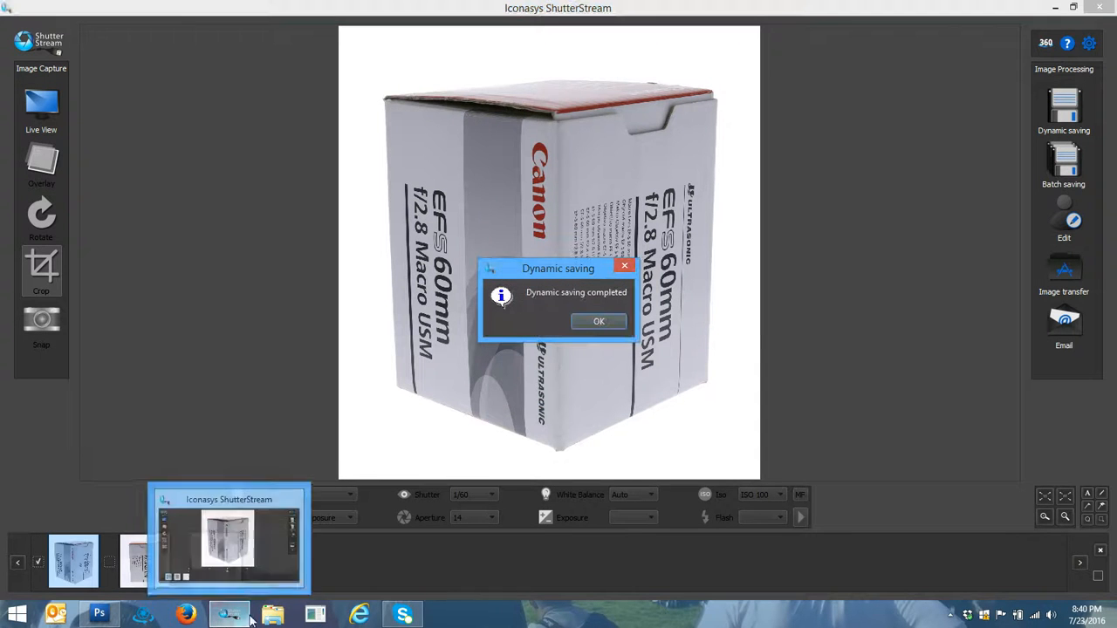
{"action": "key", "text": "Return"}
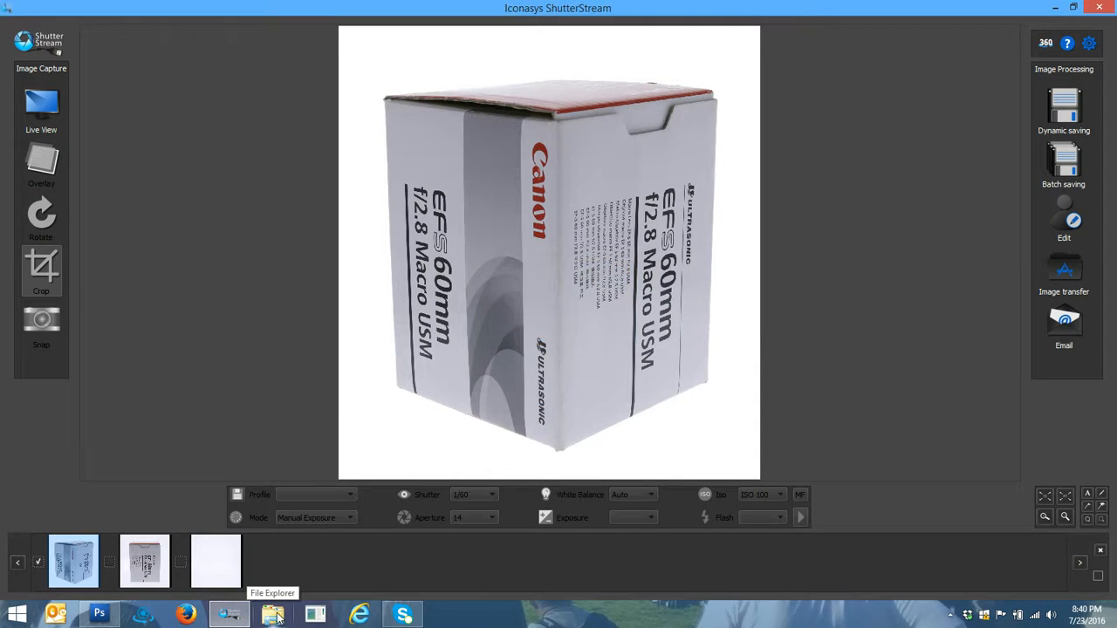
Step: Switch to File Explorer and open the Samples folder on the desktop
{"action": "left_click", "coordinate": [276, 617]}
{"action": "left_click", "coordinate": [148, 166]}
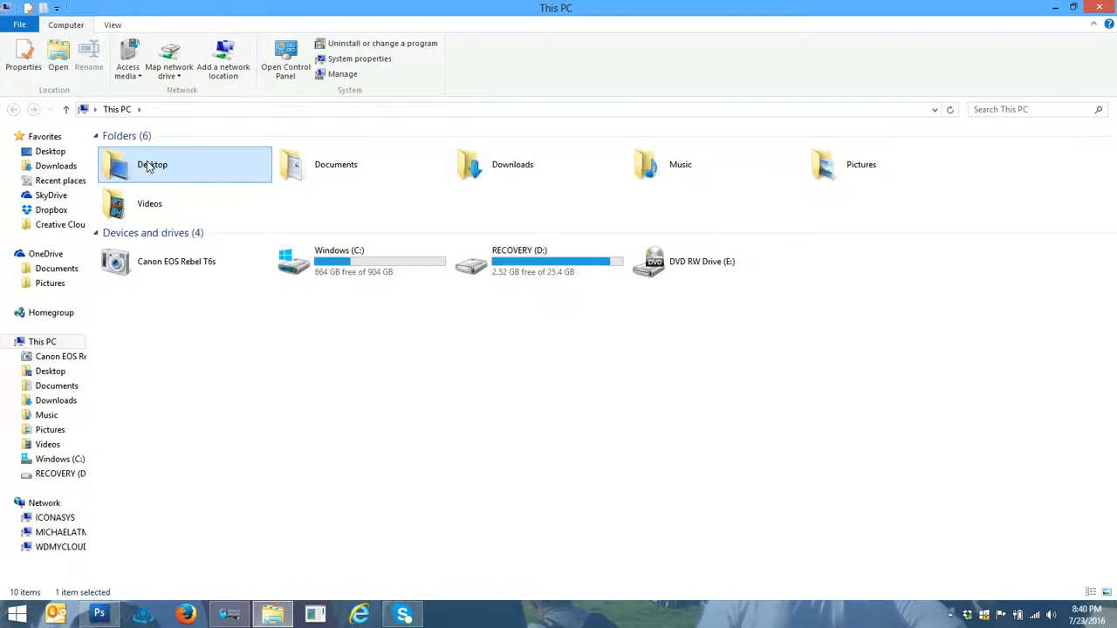
{"action": "double_click", "coordinate": [148, 166]}
{"action": "scroll", "coordinate": [676, 318], "scroll_direction": "down", "scroll_amount": 3}
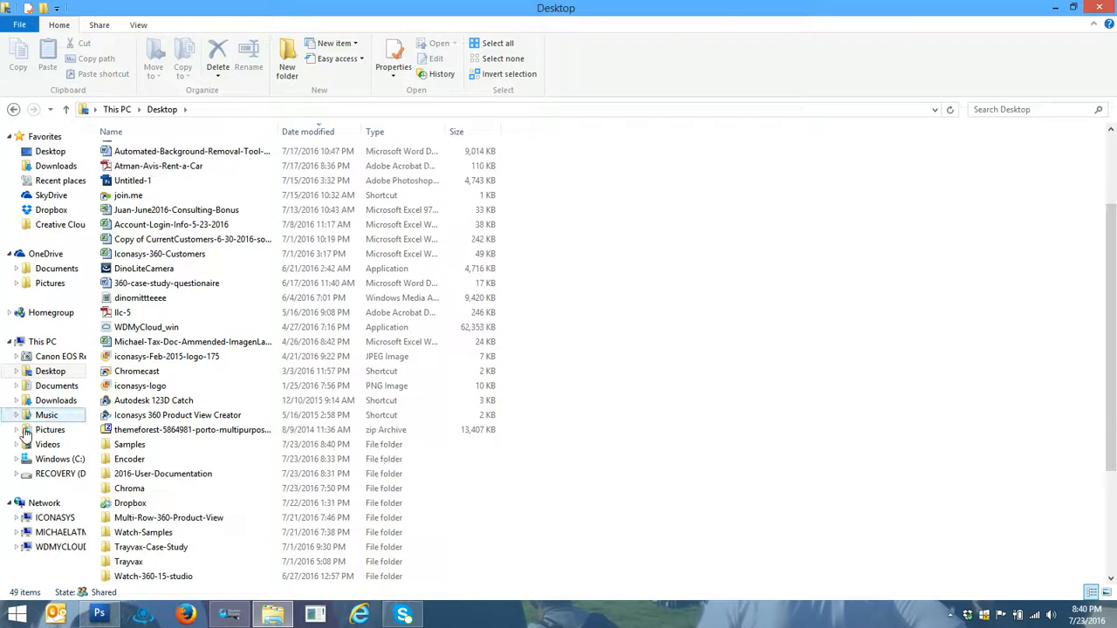
{"action": "double_click", "coordinate": [129, 444]}
Step: Open the saved SAMPLE123 image in Adobe Photoshop CS3 and move the box layer around to check its transparent background
{"action": "left_click", "coordinate": [150, 169]}
{"action": "right_click", "coordinate": [150, 169]}
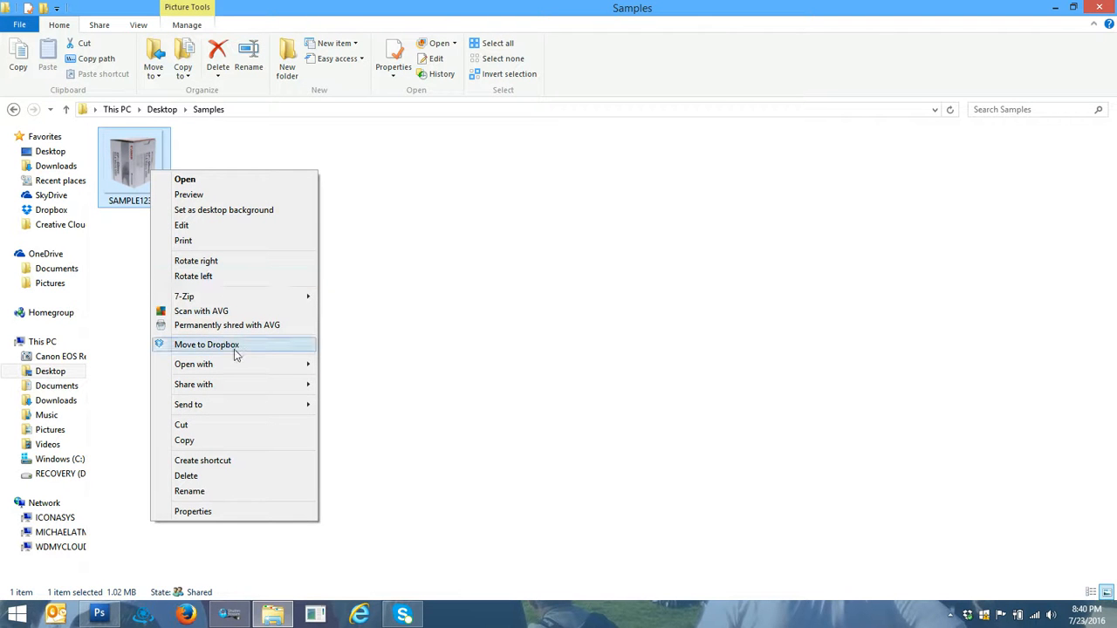
{"action": "mouse_move", "coordinate": [232, 364]}
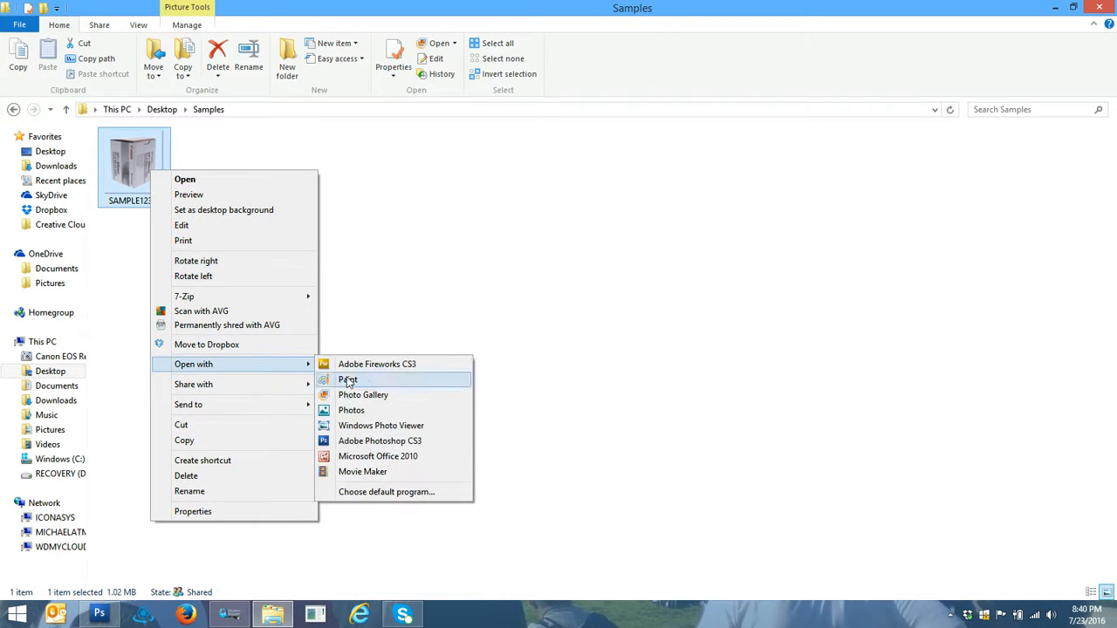
{"action": "left_click", "coordinate": [367, 443]}
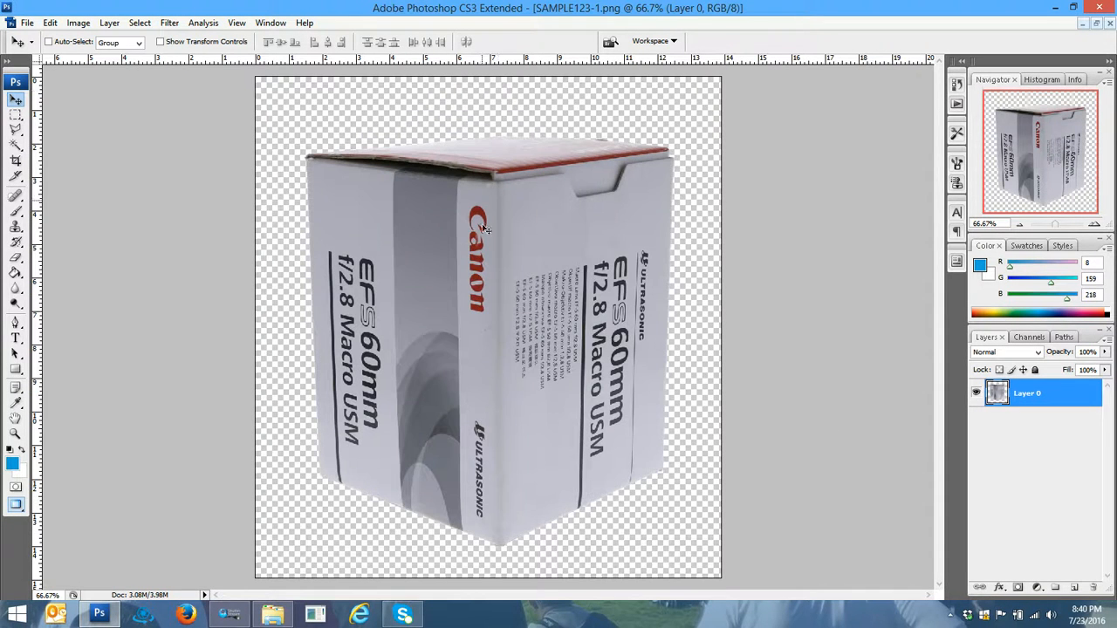
{"action": "left_click_drag", "start_coordinate": [489, 345], "coordinate": [469, 365]}
{"action": "left_click_drag", "start_coordinate": [457, 305], "coordinate": [473, 250]}
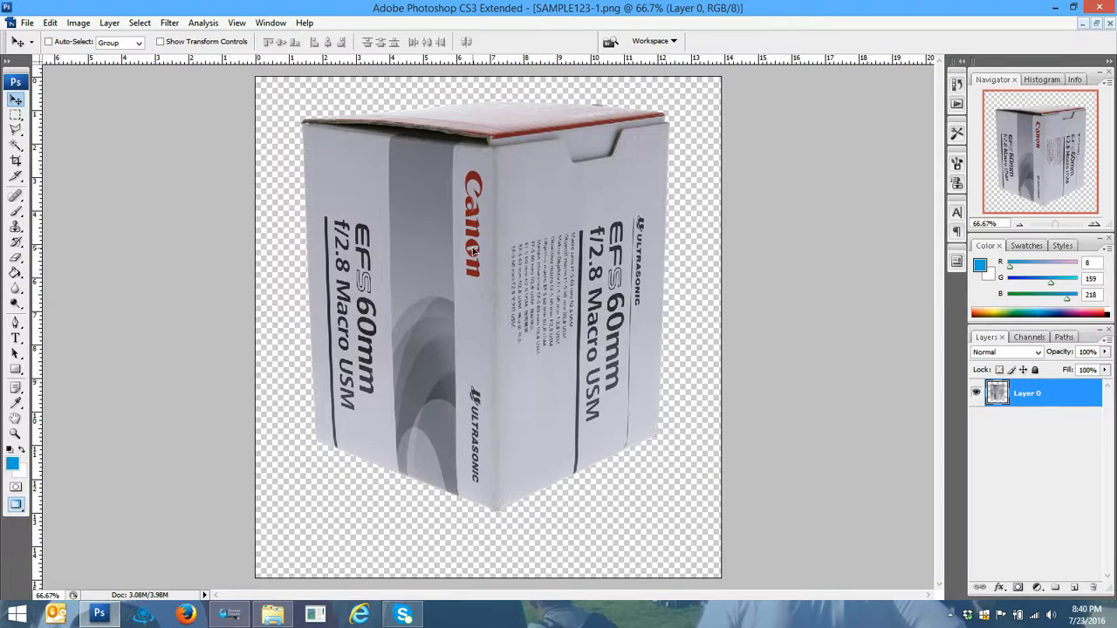
Step: Switch back to ShutterStream and reopen the angled box photo in the image editor at 87% zoom
{"action": "left_click", "coordinate": [243, 616]}
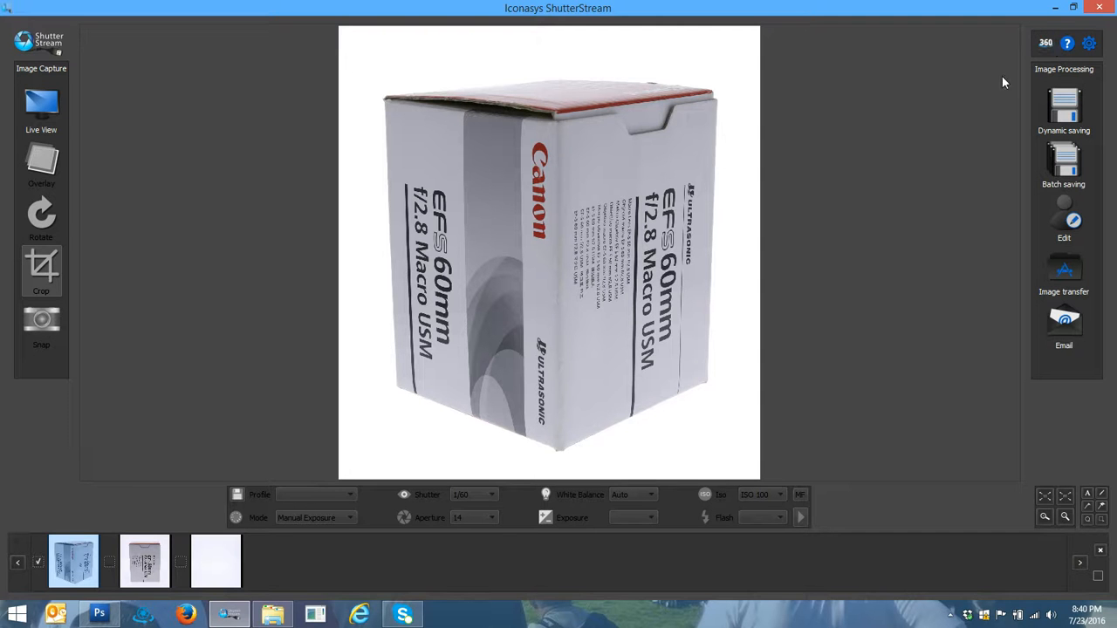
{"action": "left_click", "coordinate": [1064, 225]}
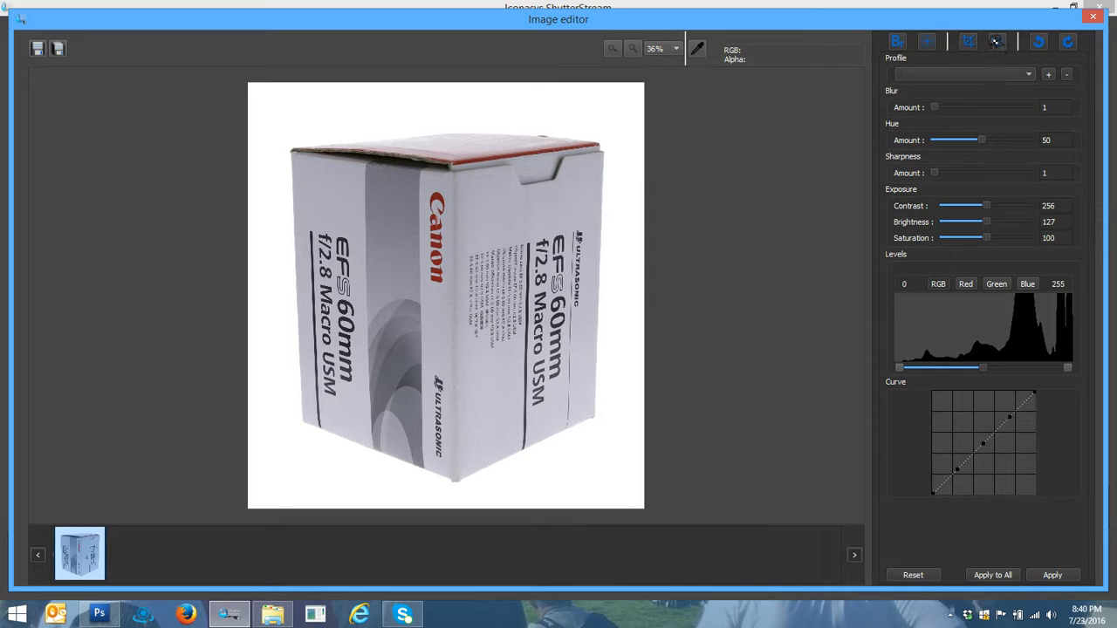
{"action": "left_click", "coordinate": [675, 49]}
{"action": "left_click", "coordinate": [661, 182]}
Step: Outline the top of the box with a lasso polygon extending across the front faces, and open the lasso options
{"action": "left_click", "coordinate": [132, 228]}
{"action": "left_click", "coordinate": [523, 185]}
{"action": "left_click", "coordinate": [724, 191]}
{"action": "left_click", "coordinate": [757, 303]}
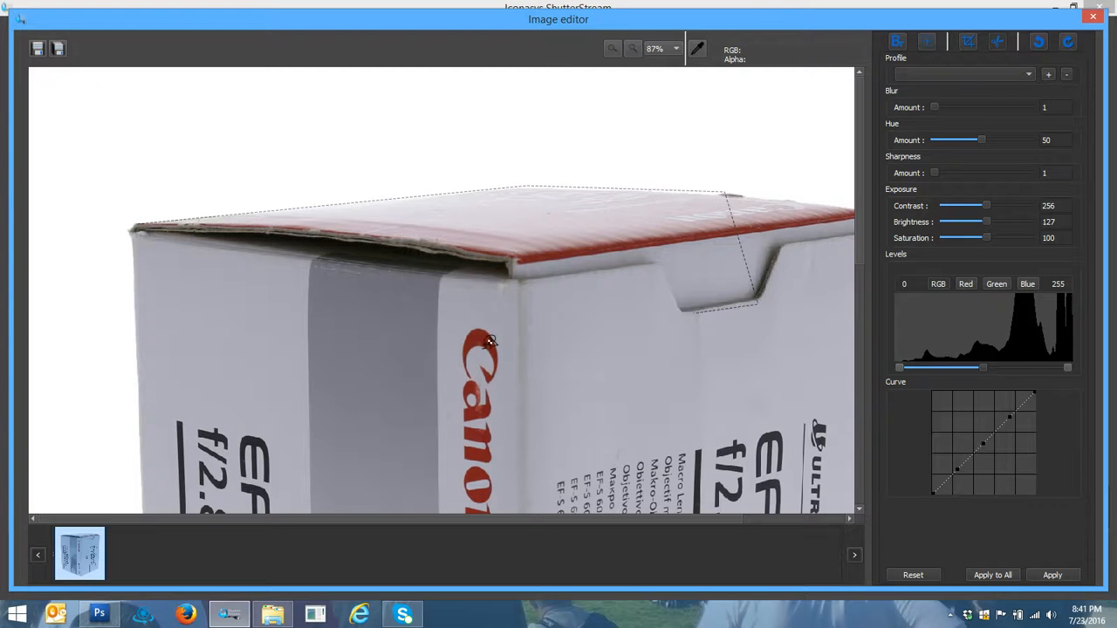
{"action": "double_click", "coordinate": [155, 368]}
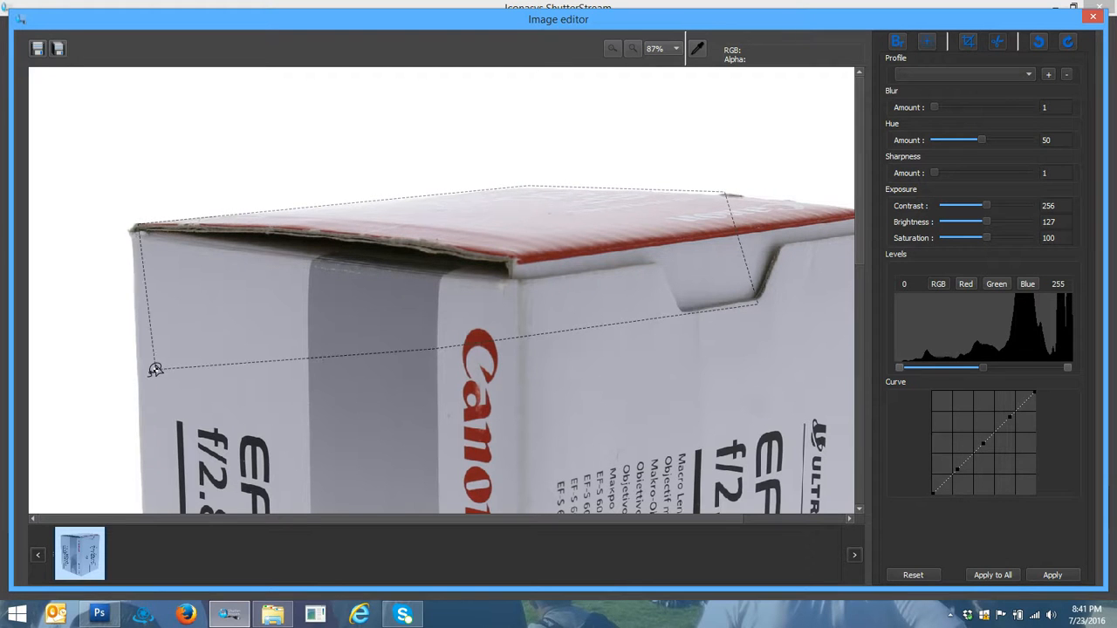
{"action": "left_click", "coordinate": [1051, 574]}
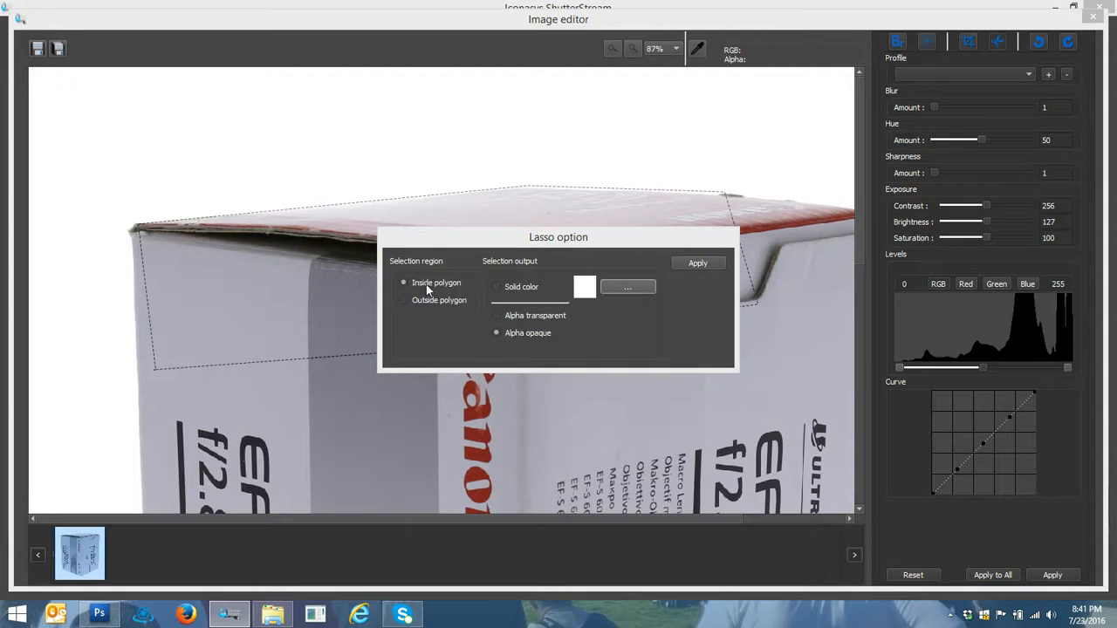